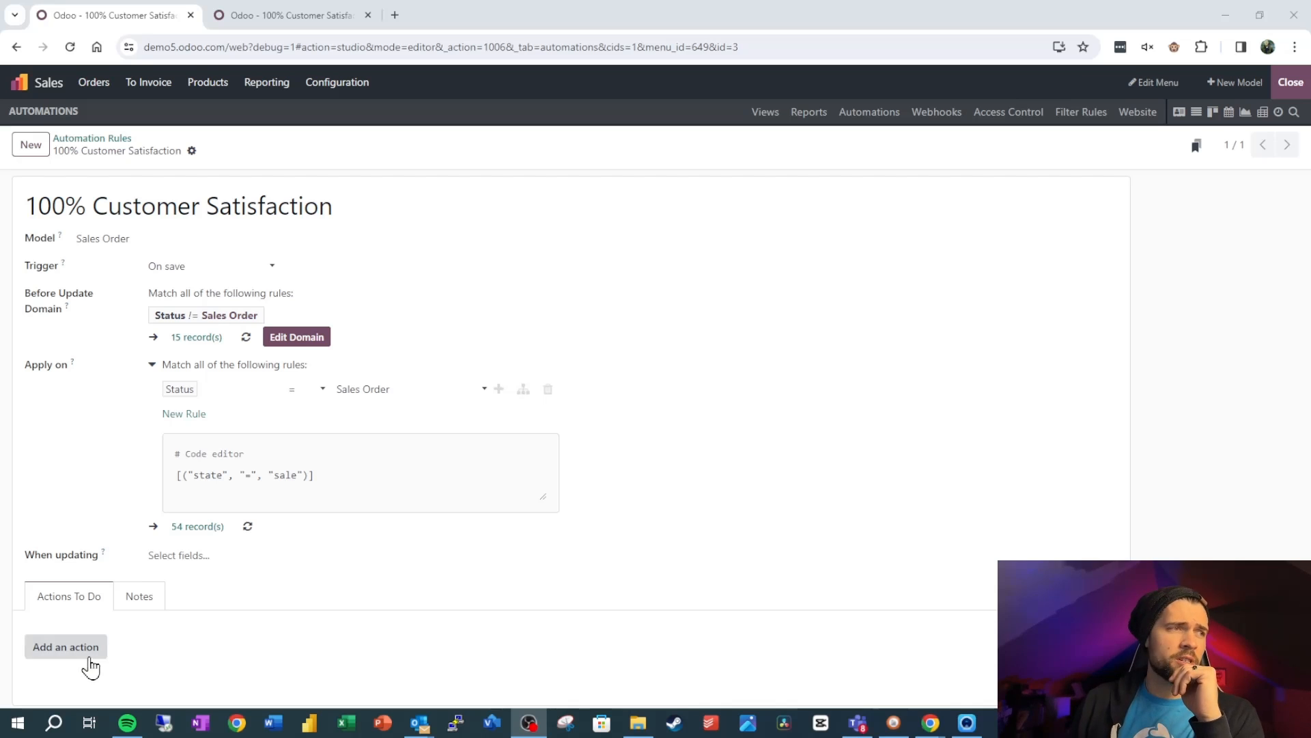
# Step: Add an Execute Code action to the automation rule and replace the sample comments with an empty env['project.task'].create({ }) call
pyautogui.click(90, 658)
pyautogui.click(91, 659)
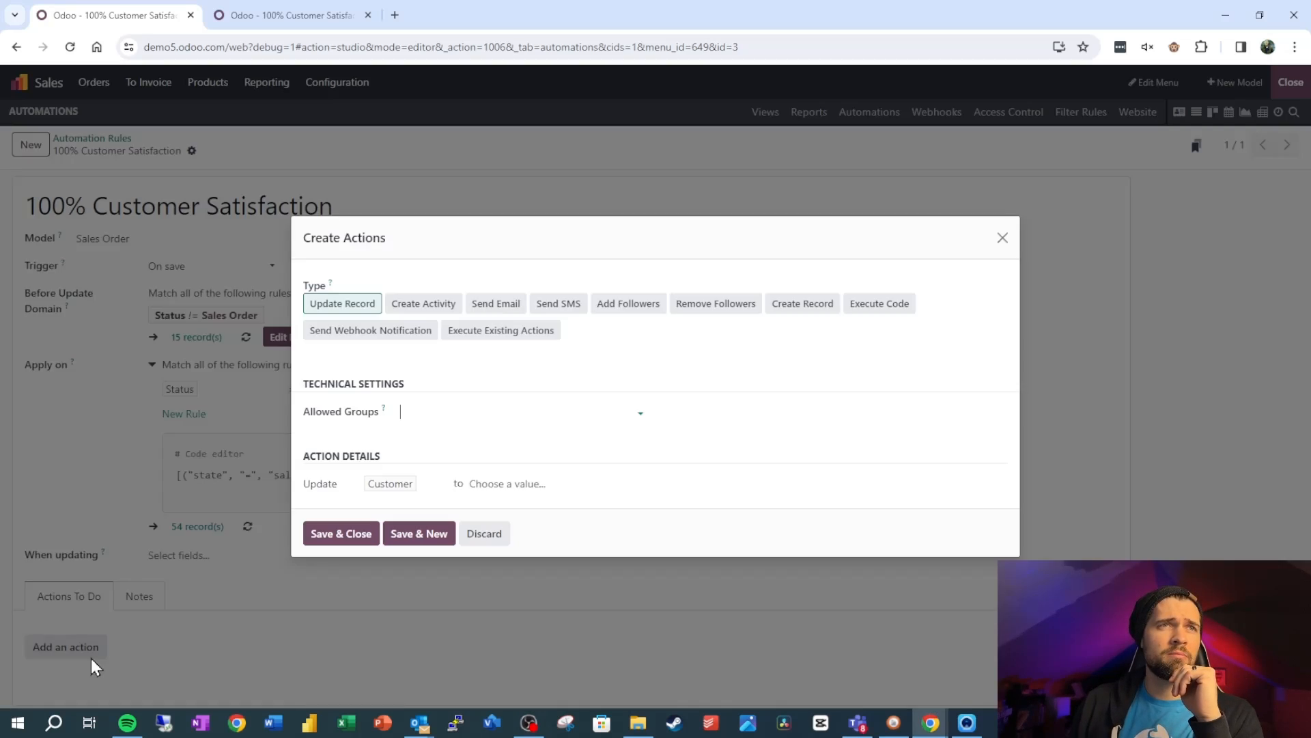
pyautogui.click(874, 304)
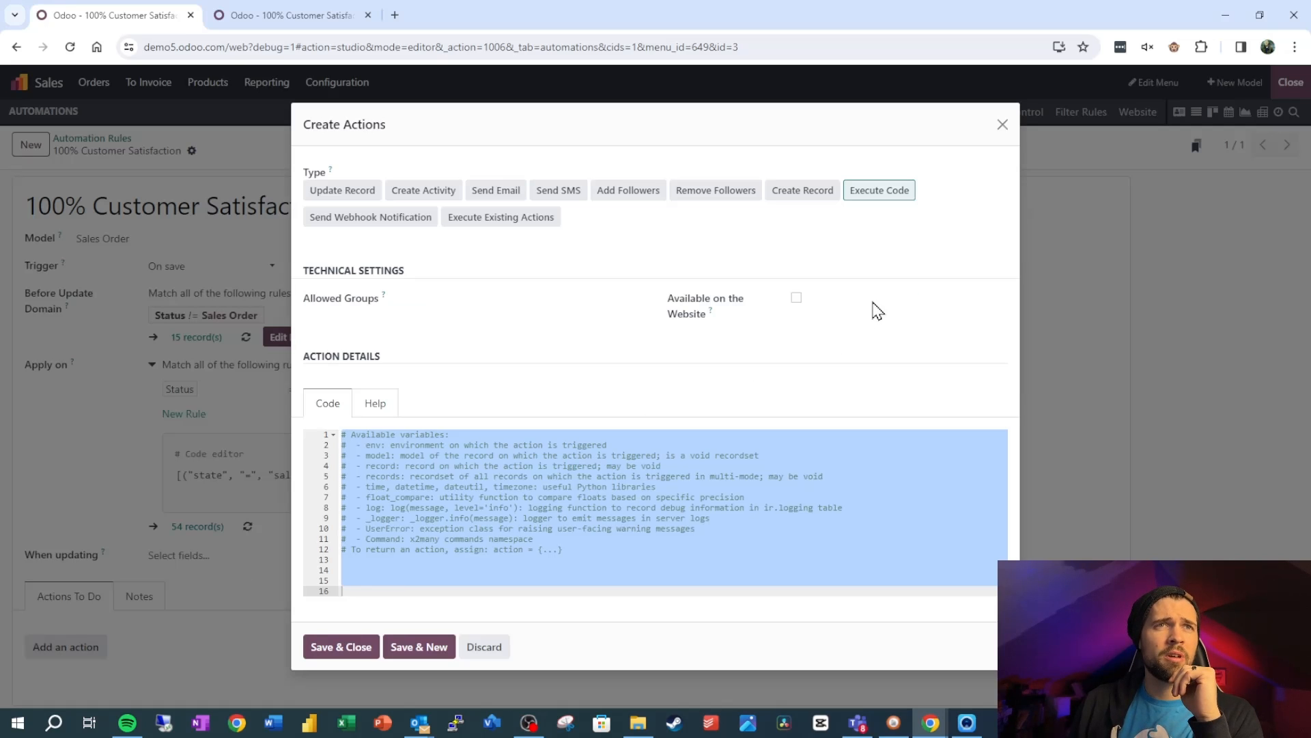
pyautogui.click(593, 552)
pyautogui.moveTo(593, 552); pyautogui.dragTo(299, 415)
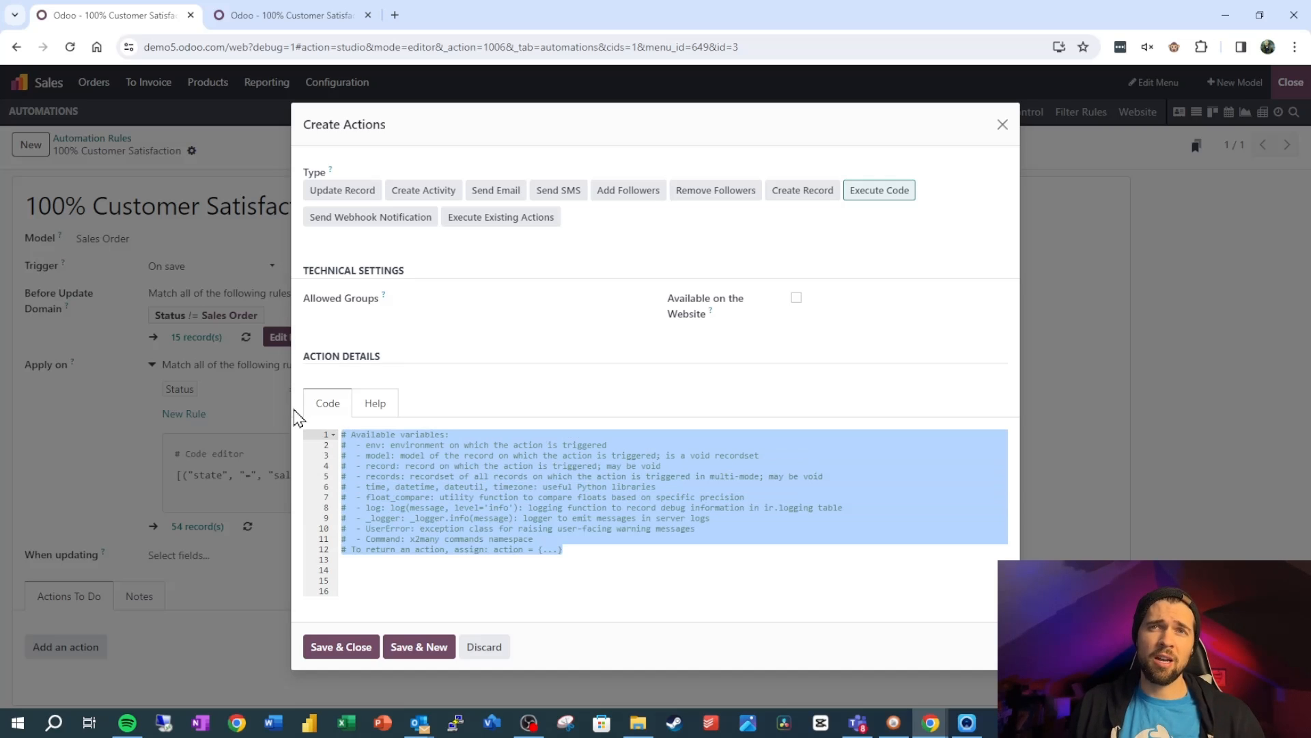
pyautogui.write("env['project.task'].create({    })")
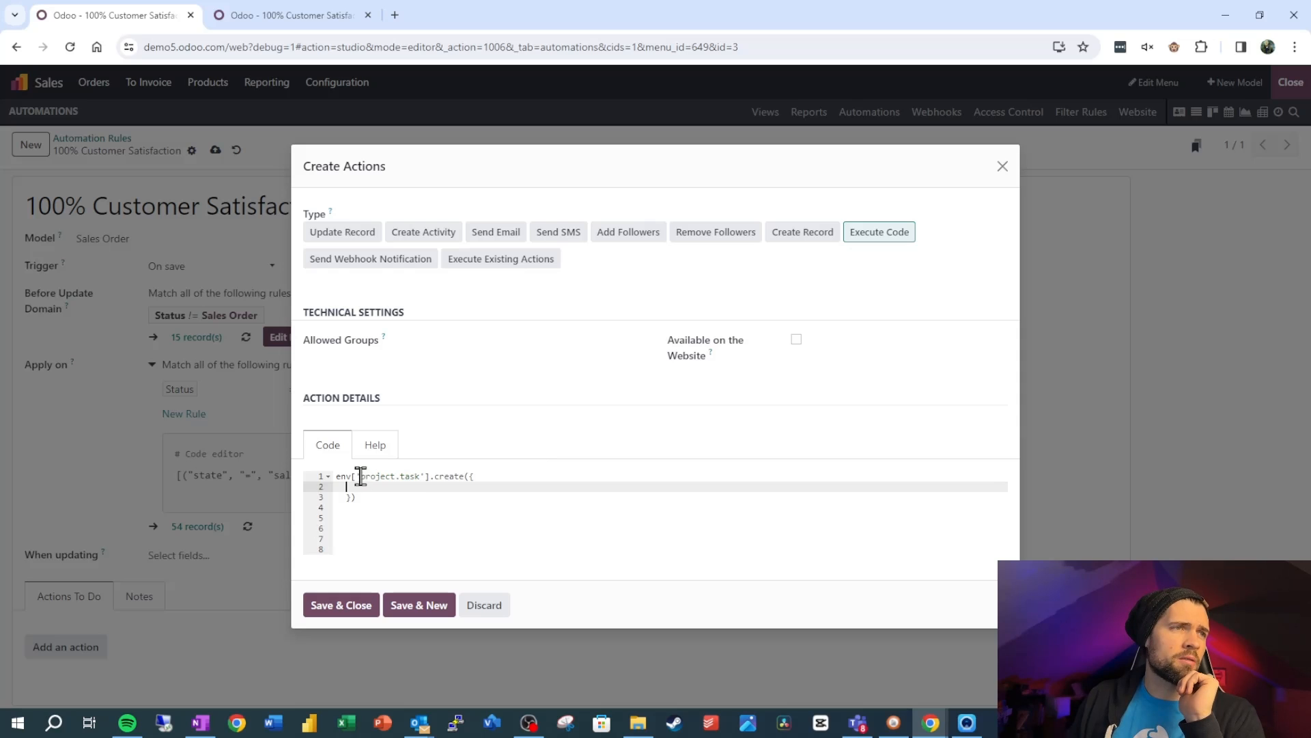
# Step: Compare the project.task model name in the code with the model shown in the project task page's URL
pyautogui.moveTo(360, 476); pyautogui.dragTo(423, 473)
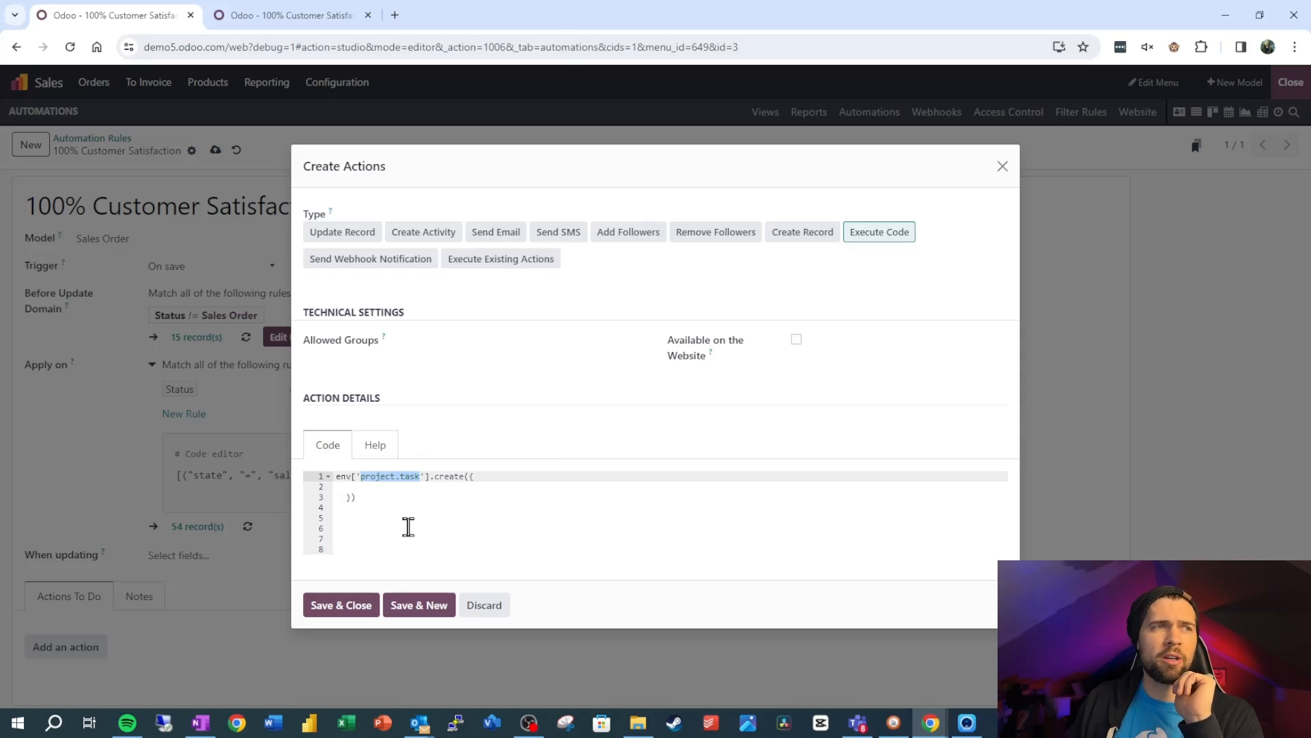
pyautogui.click(336, 13)
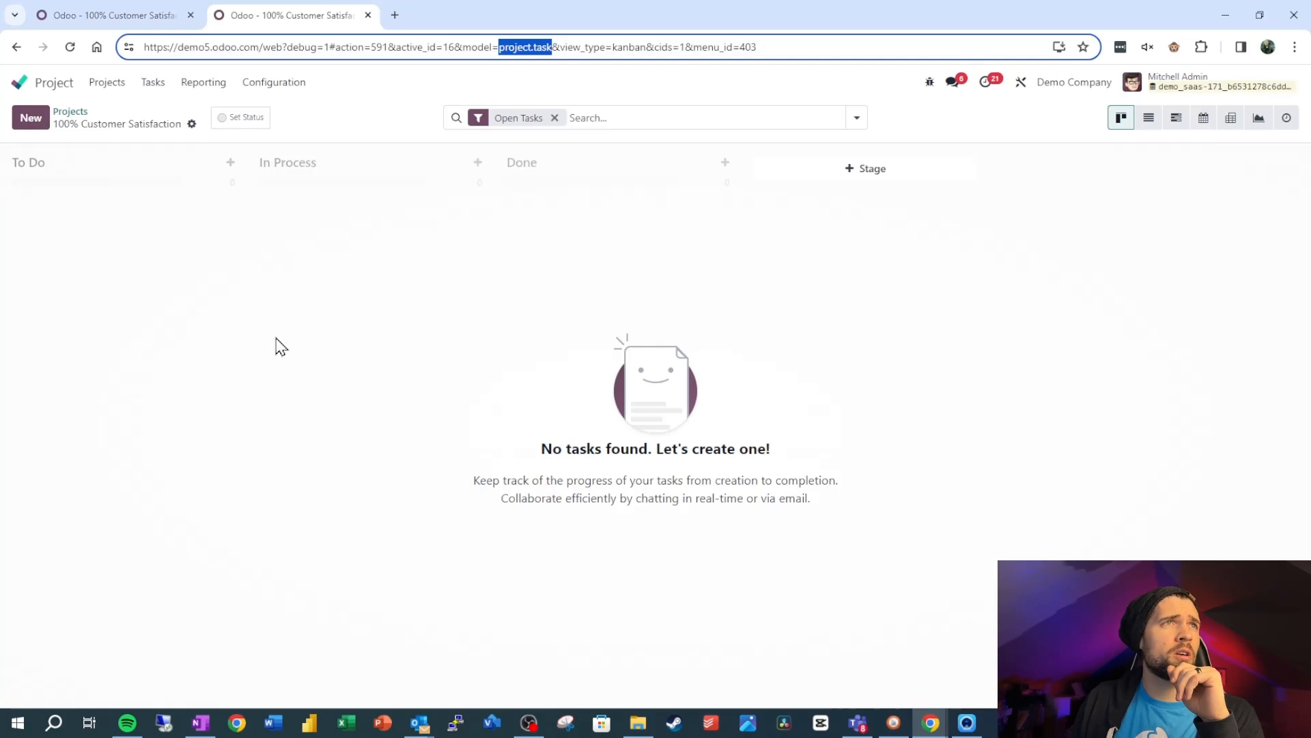
pyautogui.click(512, 45)
pyautogui.moveTo(506, 48); pyautogui.dragTo(555, 47)
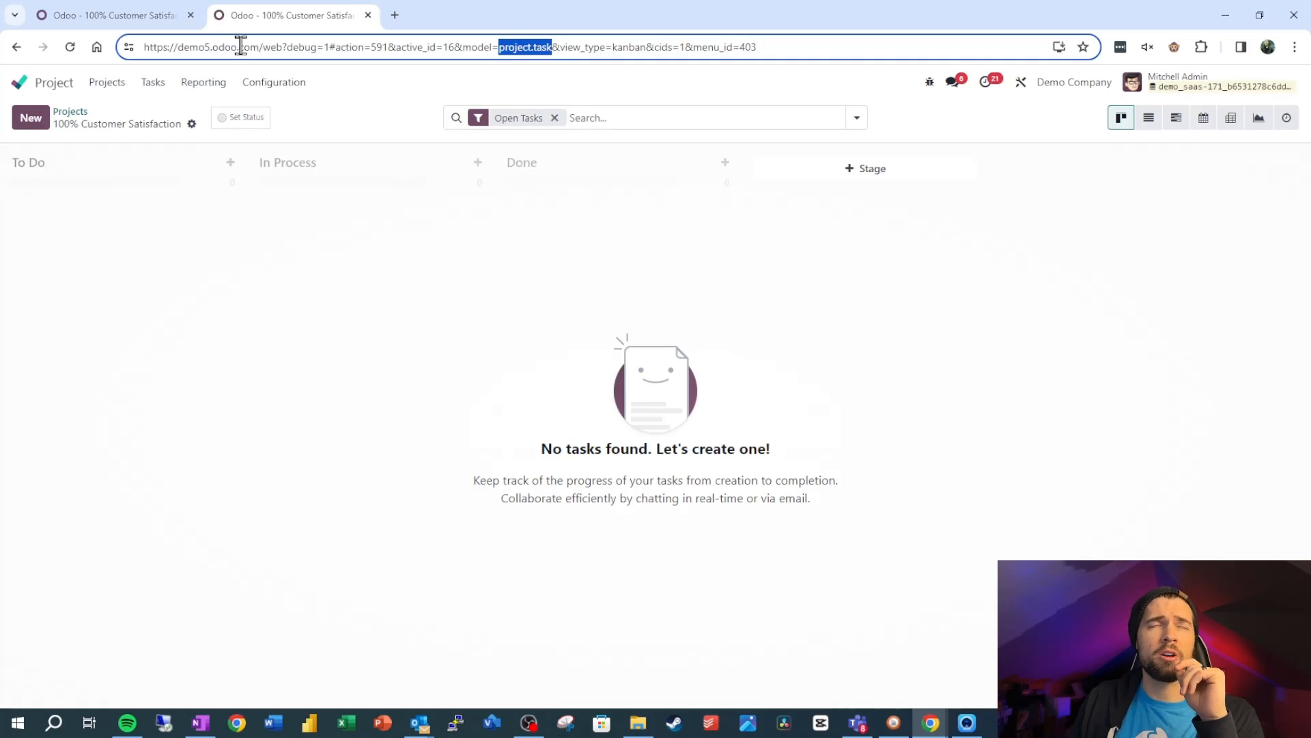
pyautogui.click(162, 30)
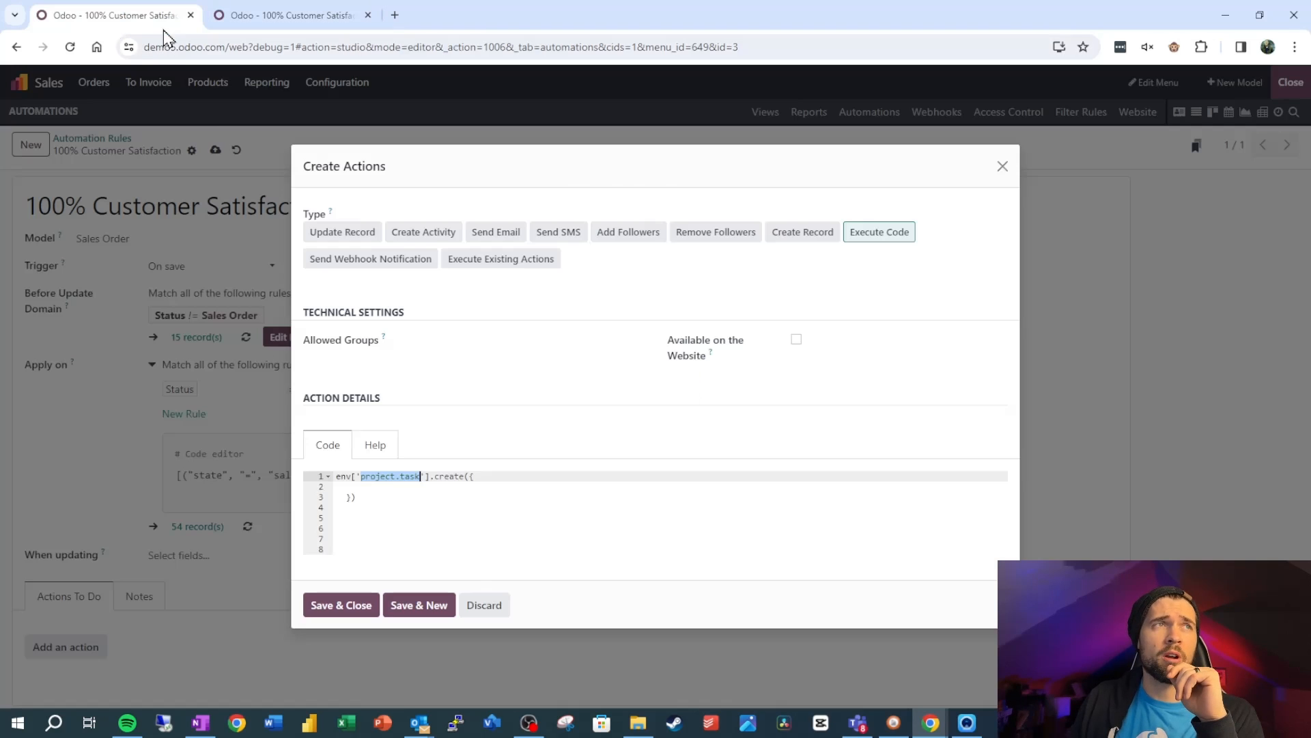
pyautogui.click(344, 486)
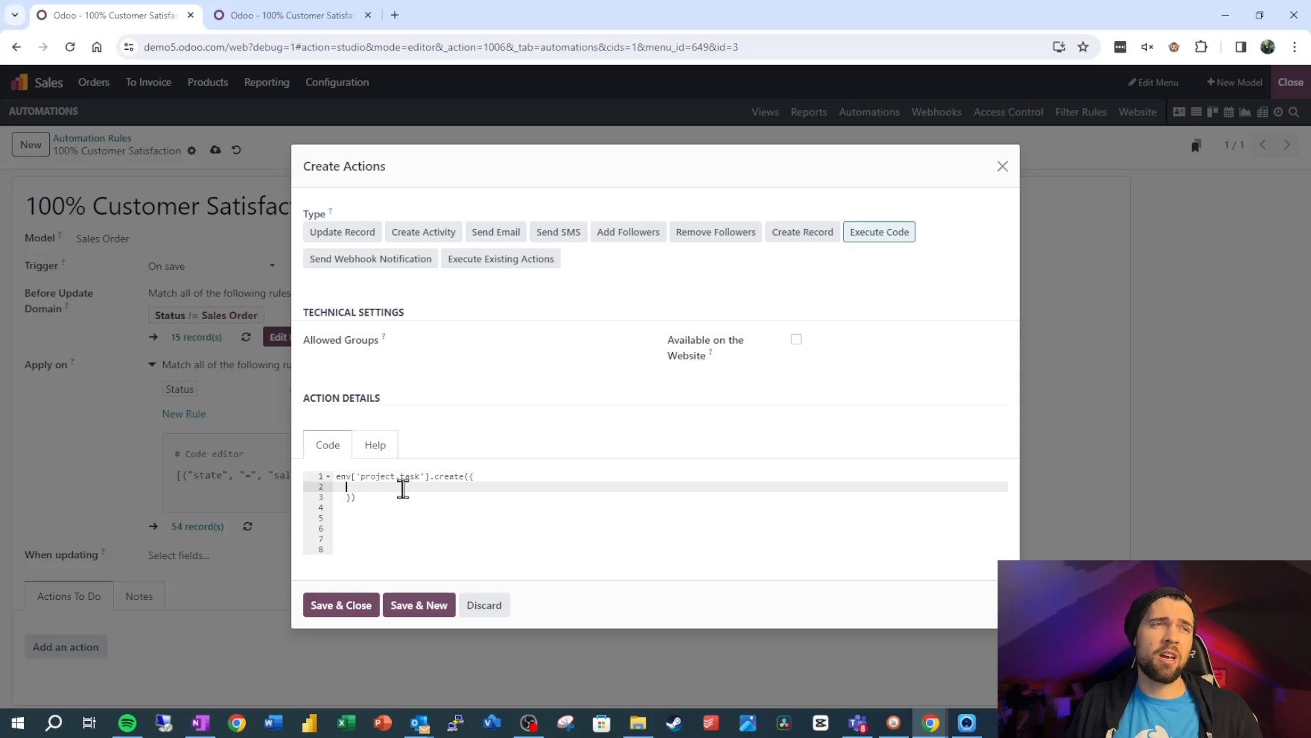
# Step: Create a task titled "Testing" in the 100% Customer Satisfaction project and open its full form
pyautogui.hotkey('ctrl', 'Tab')
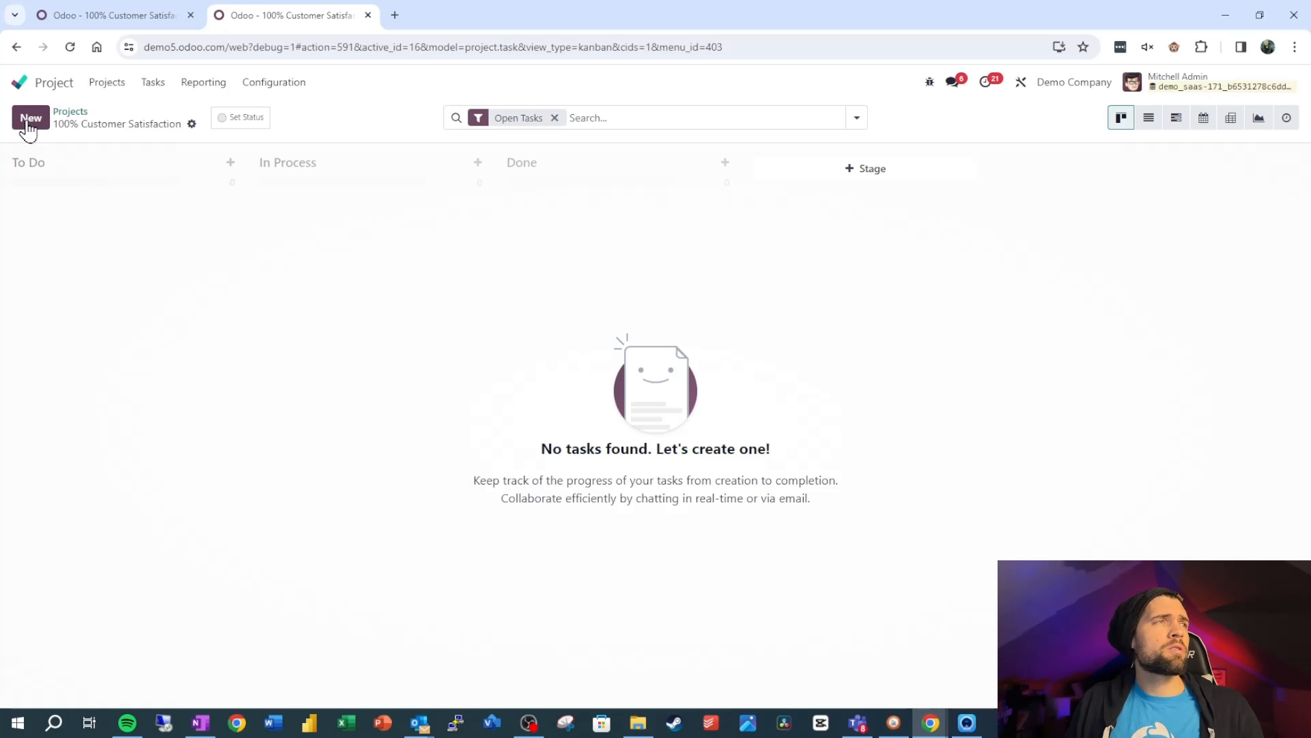
pyautogui.click(31, 117)
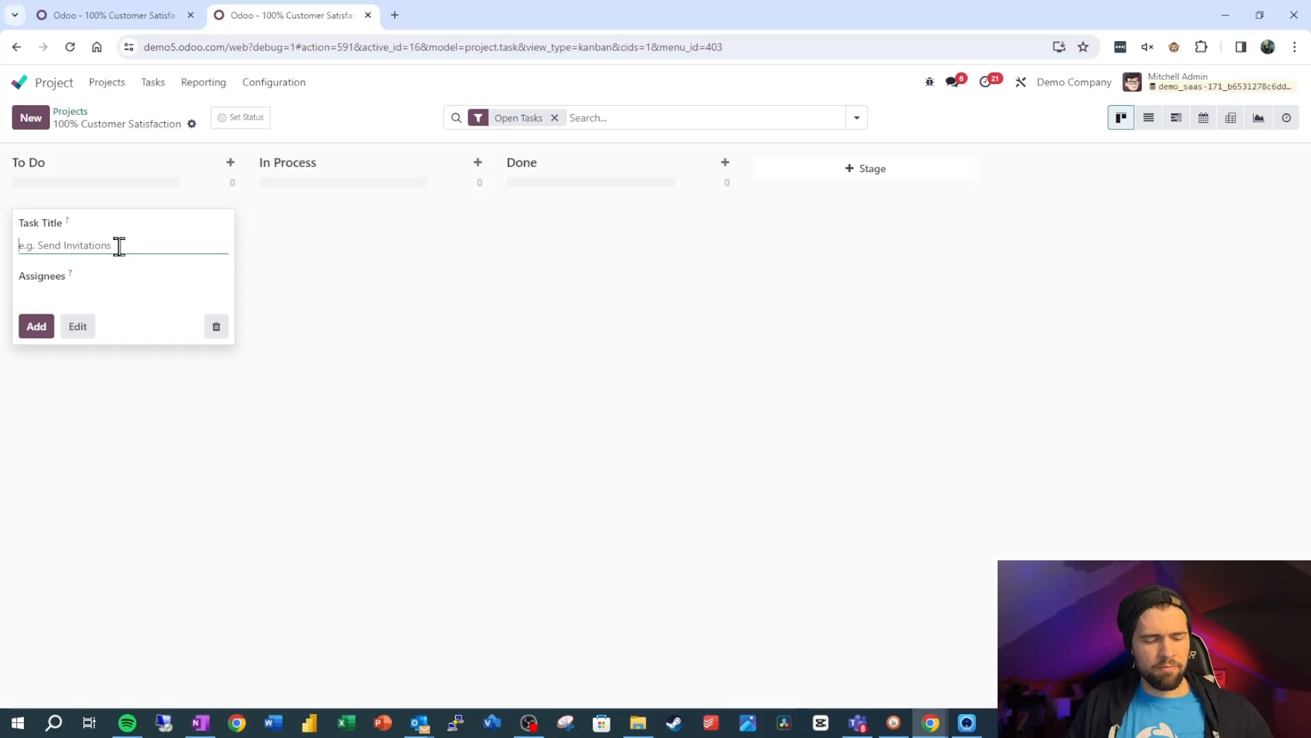
pyautogui.write('Testing')
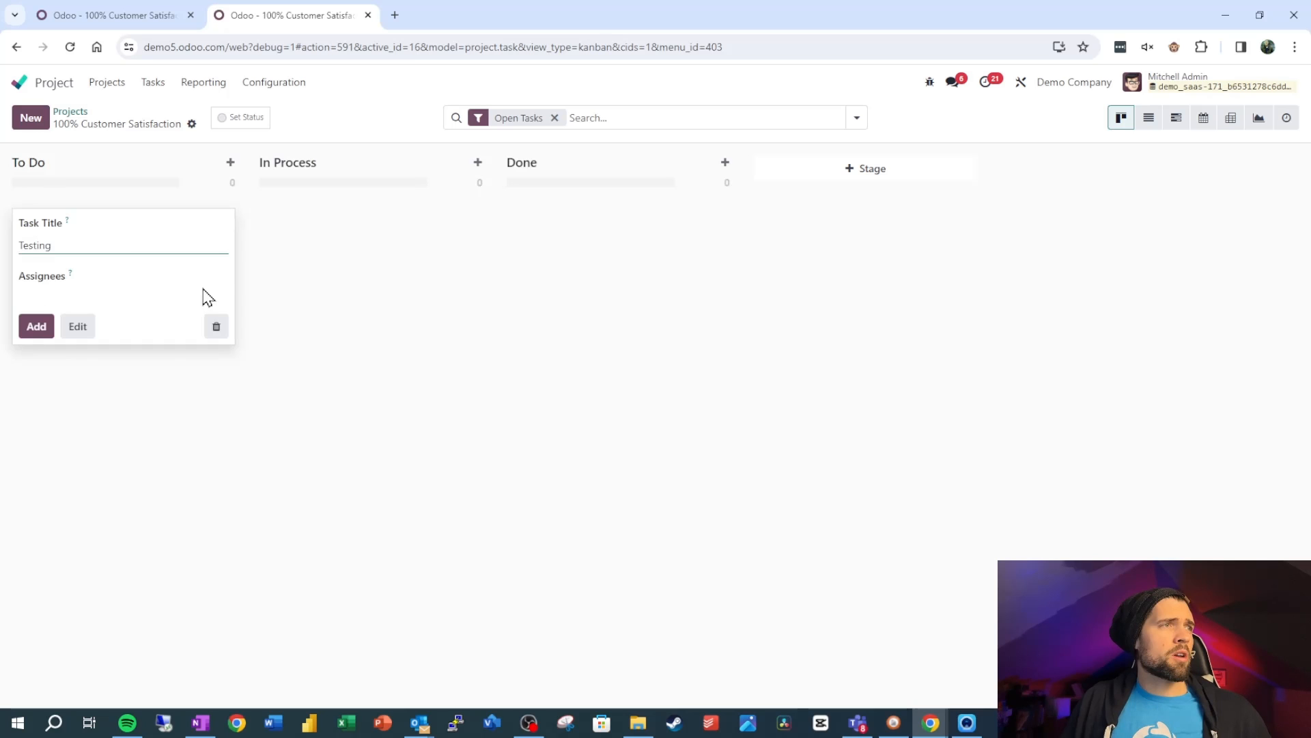
pyautogui.click(78, 326)
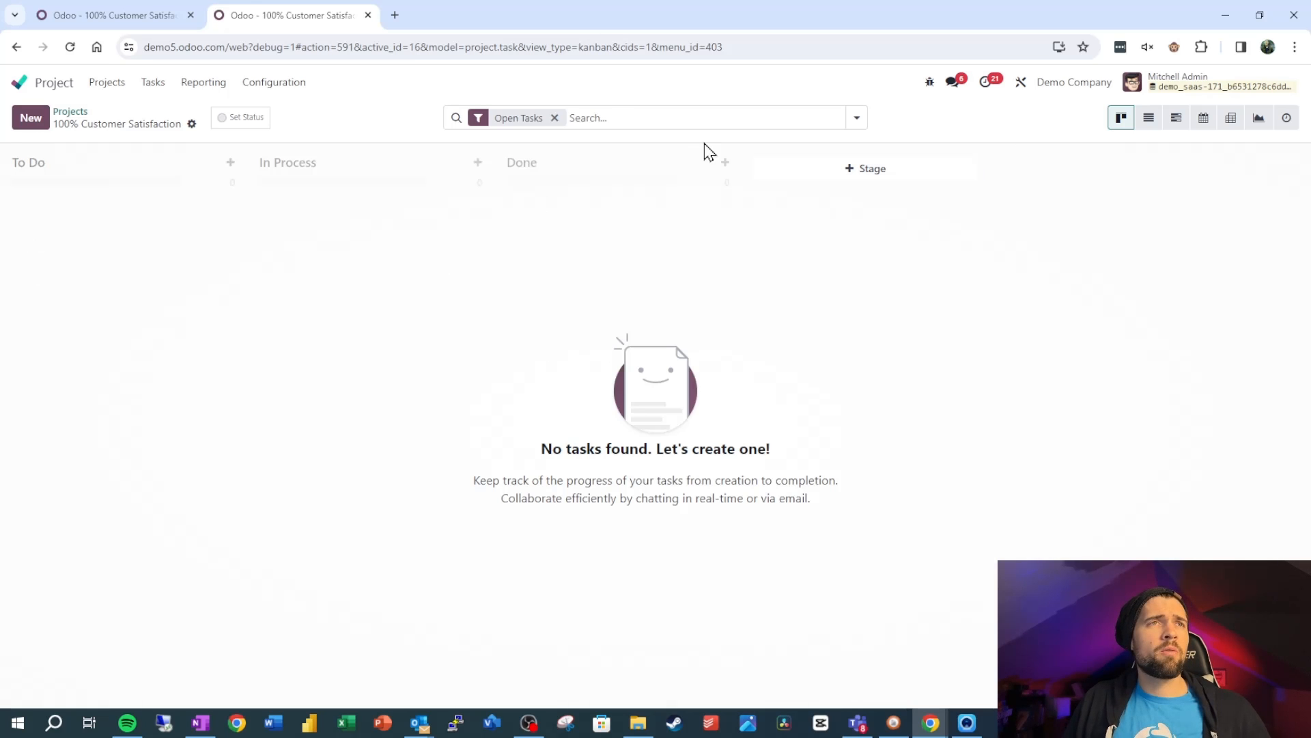
# Step: Look up the stage field's technical name in Studio and add the key 'stage_id': to the create call
pyautogui.click(1022, 82)
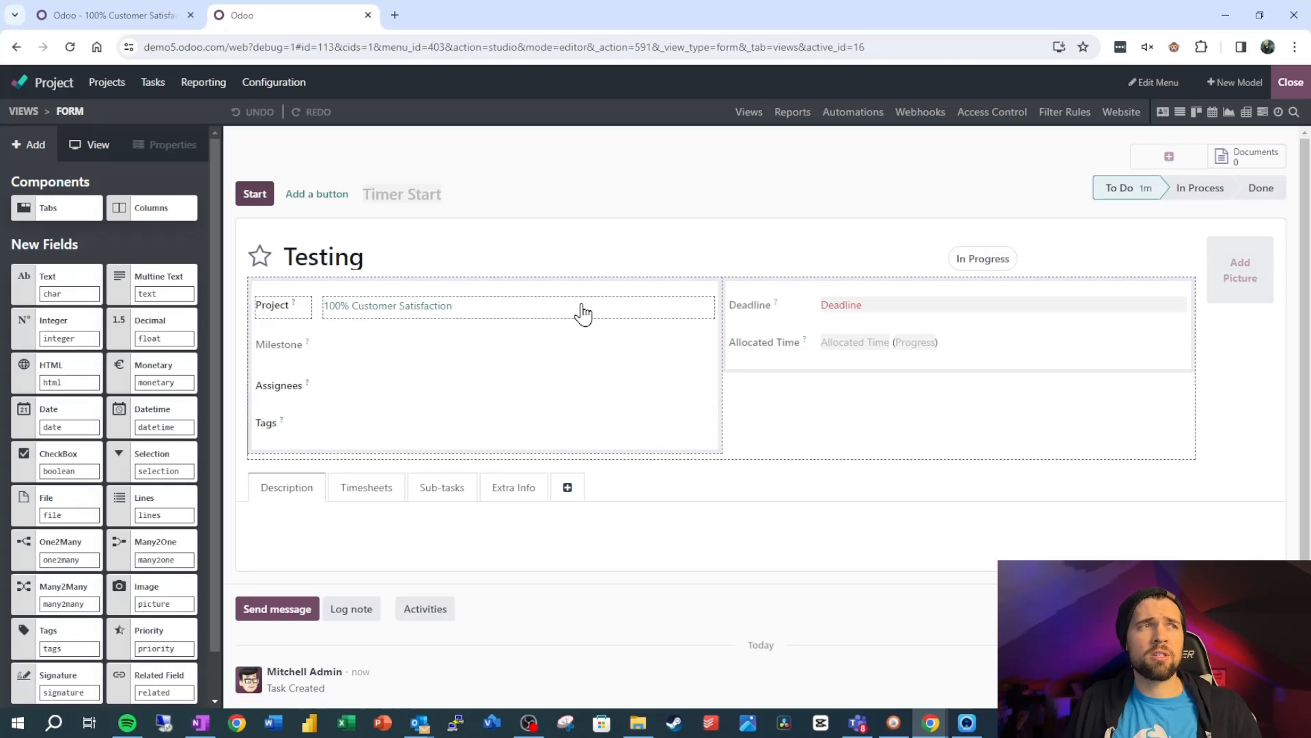
pyautogui.click(1129, 196)
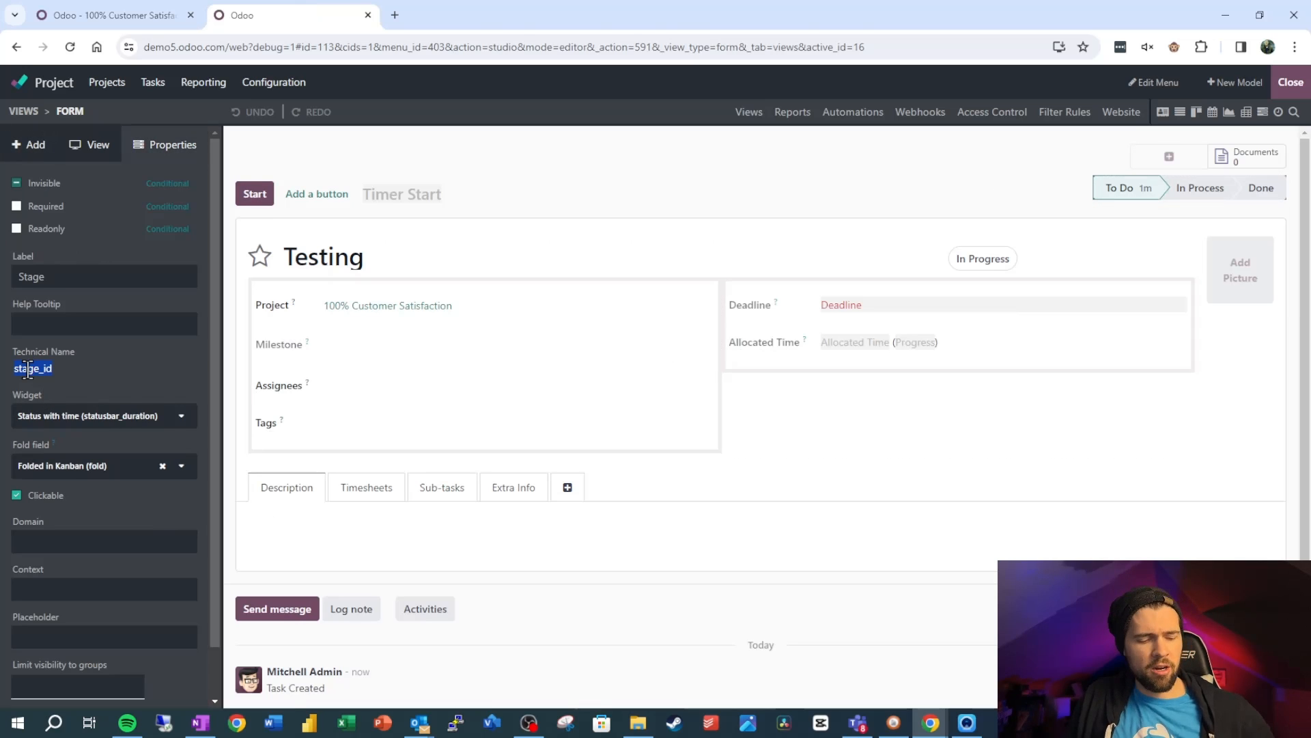
pyautogui.click(175, 19)
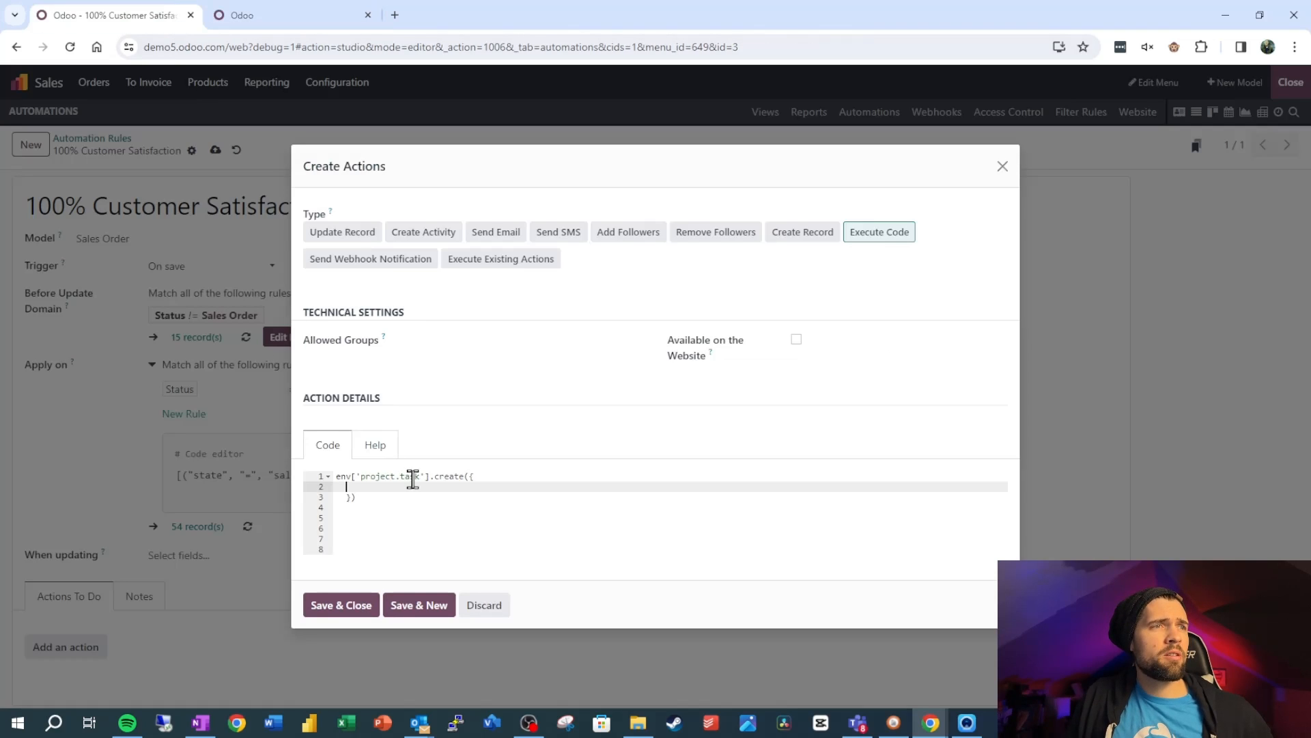
pyautogui.click(351, 481)
pyautogui.write('stage_id')
pyautogui.click(345, 482)
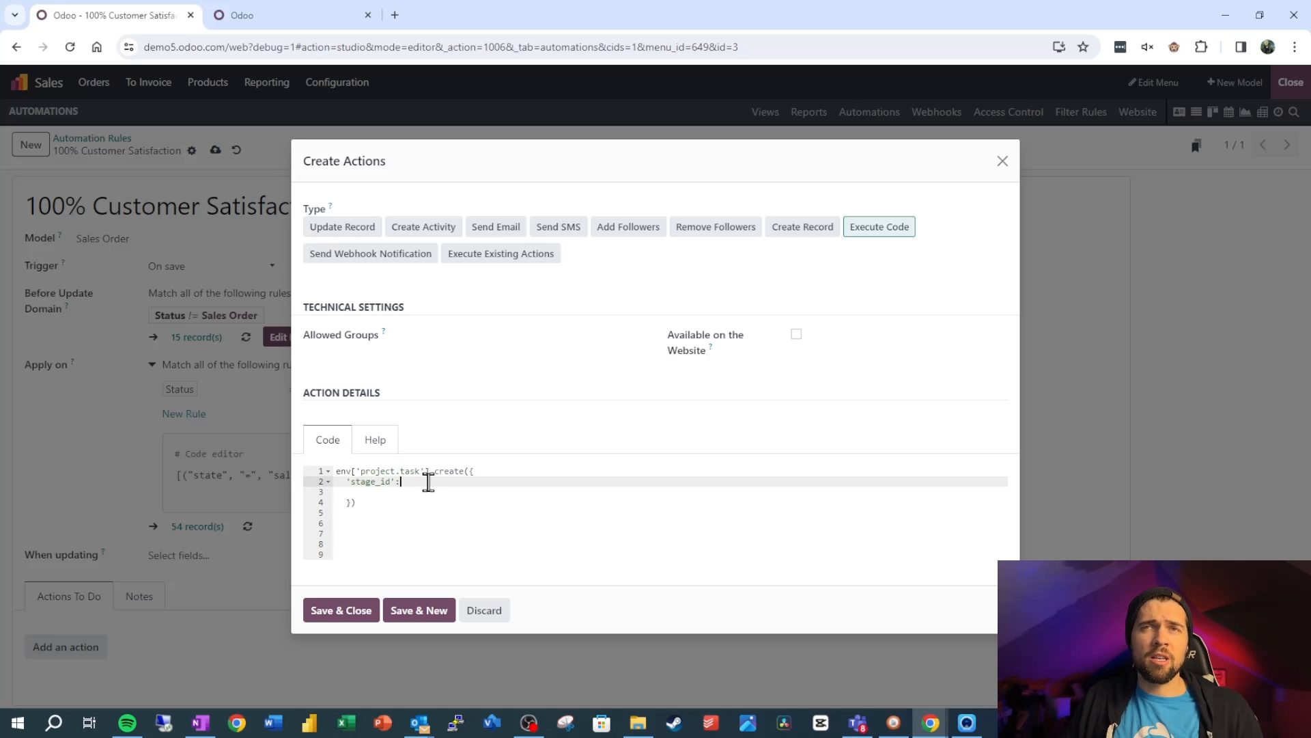
# Step: In a duplicate browser tab, open the To Do task stage record belonging to the 100% Customer Satisfaction project
pyautogui.click(279, 7)
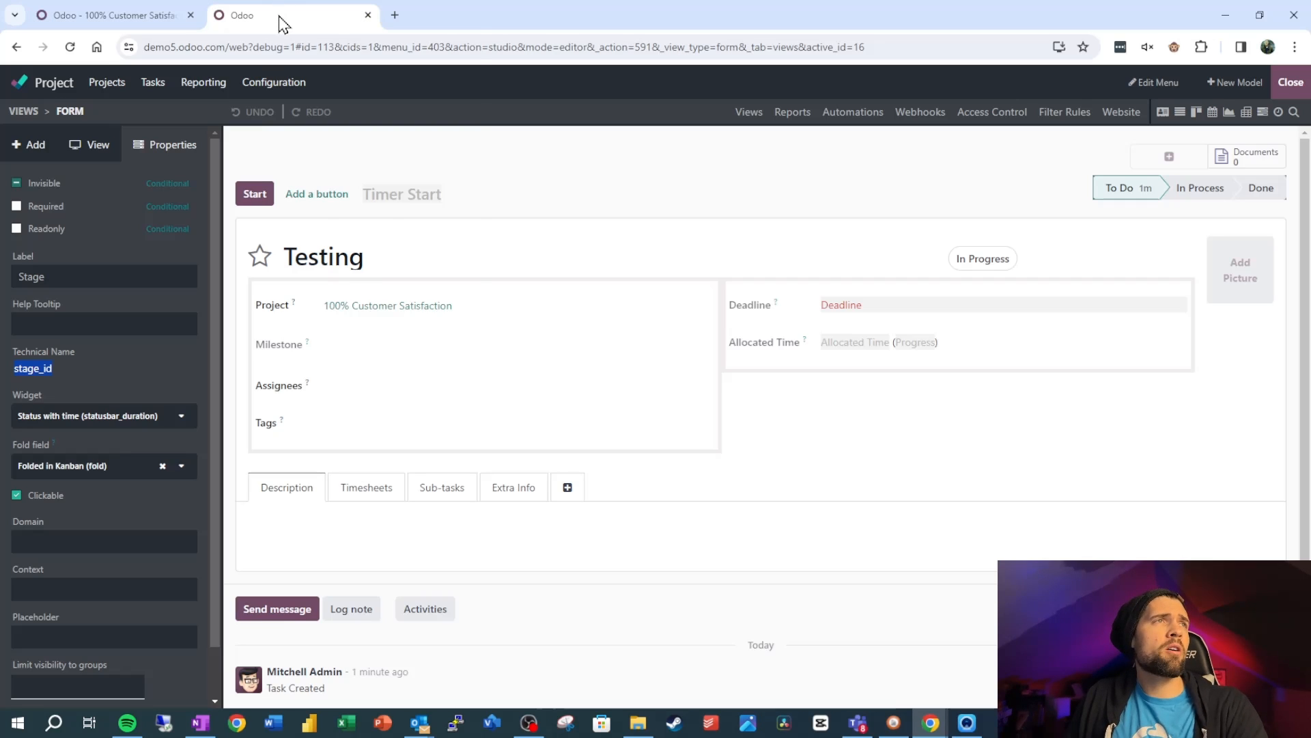
pyautogui.rightClick(282, 24)
pyautogui.click(333, 147)
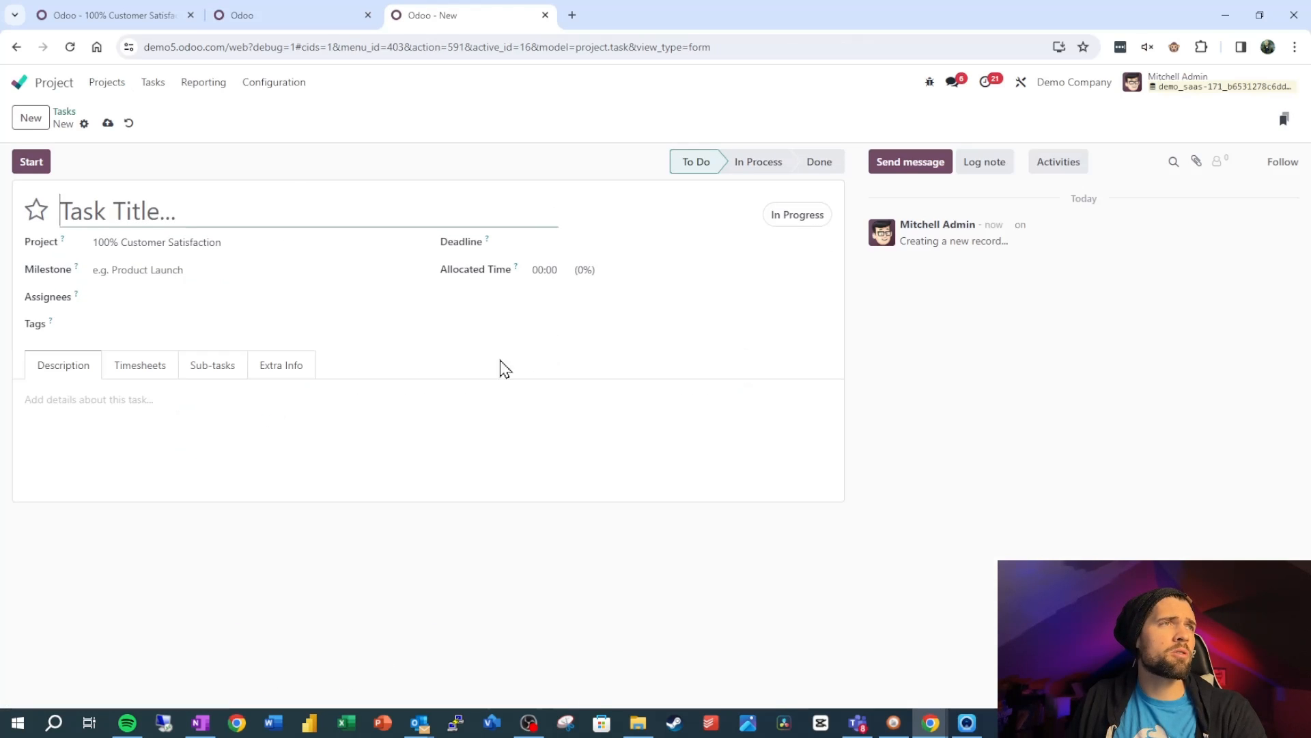
pyautogui.click(290, 89)
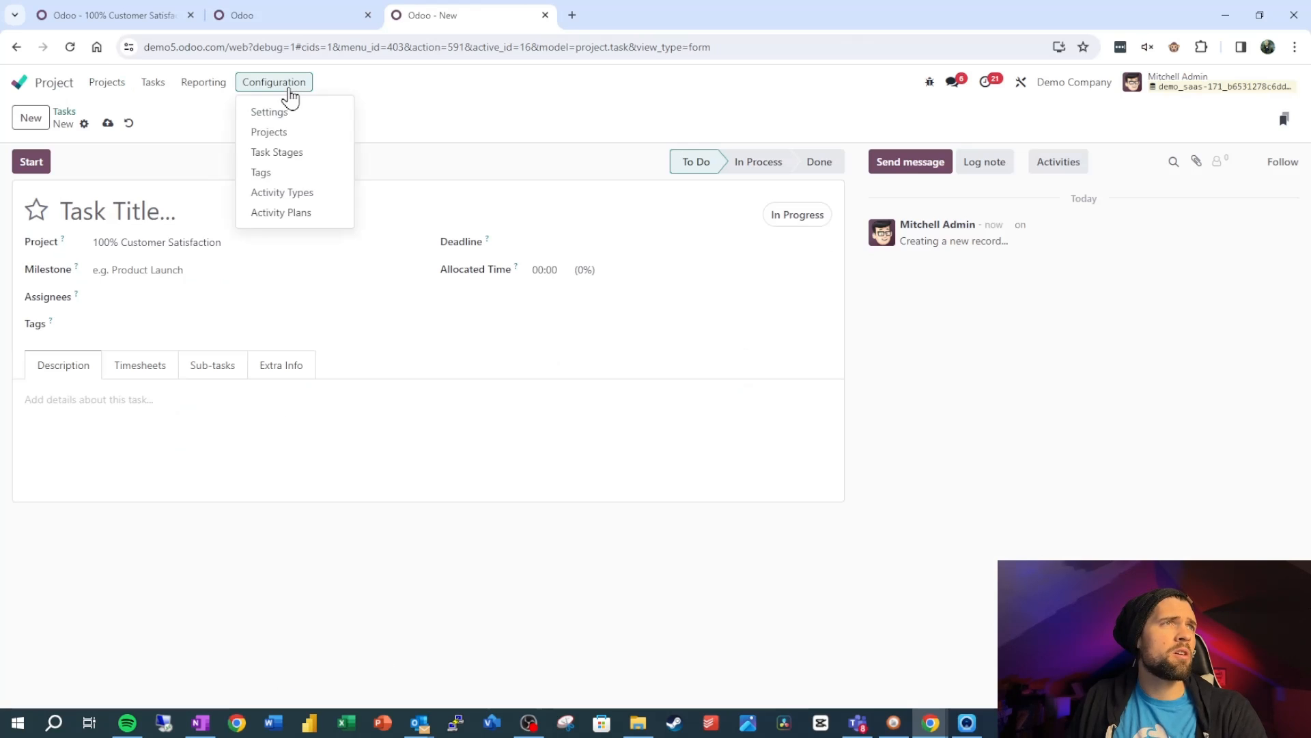
pyautogui.click(316, 153)
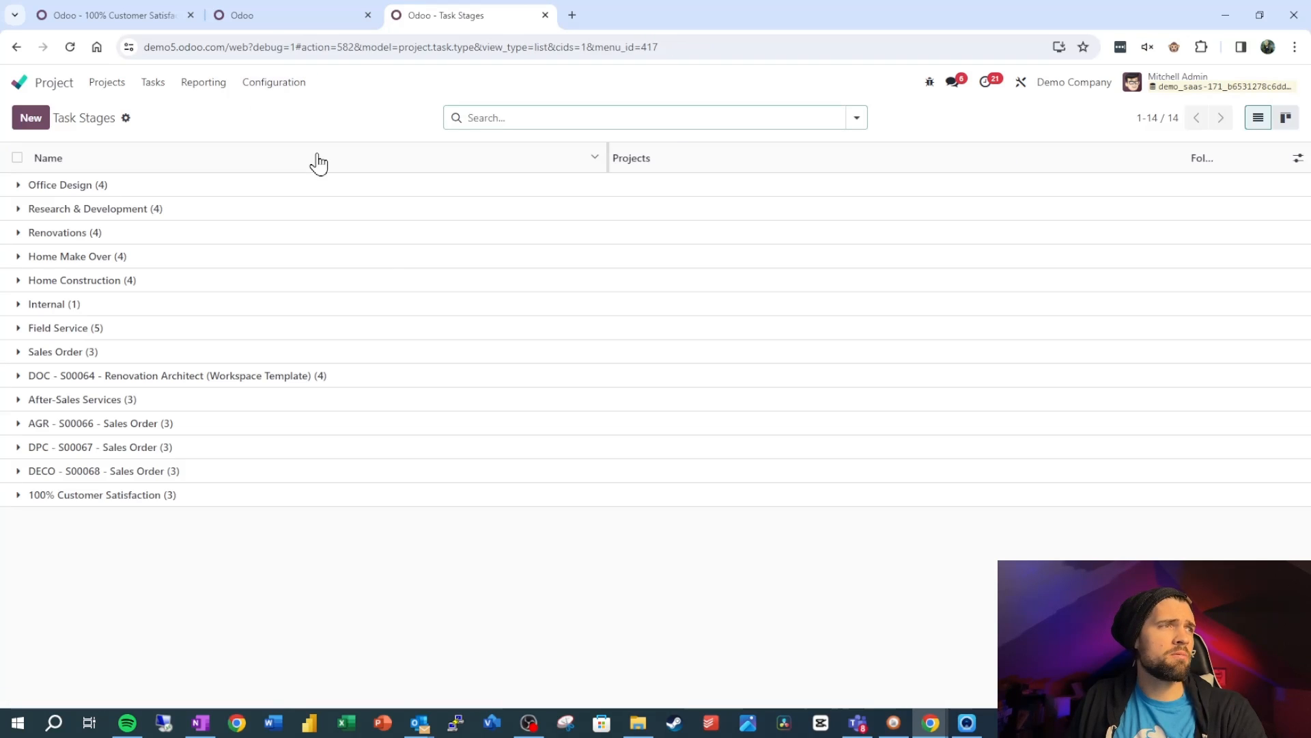
pyautogui.click(103, 495)
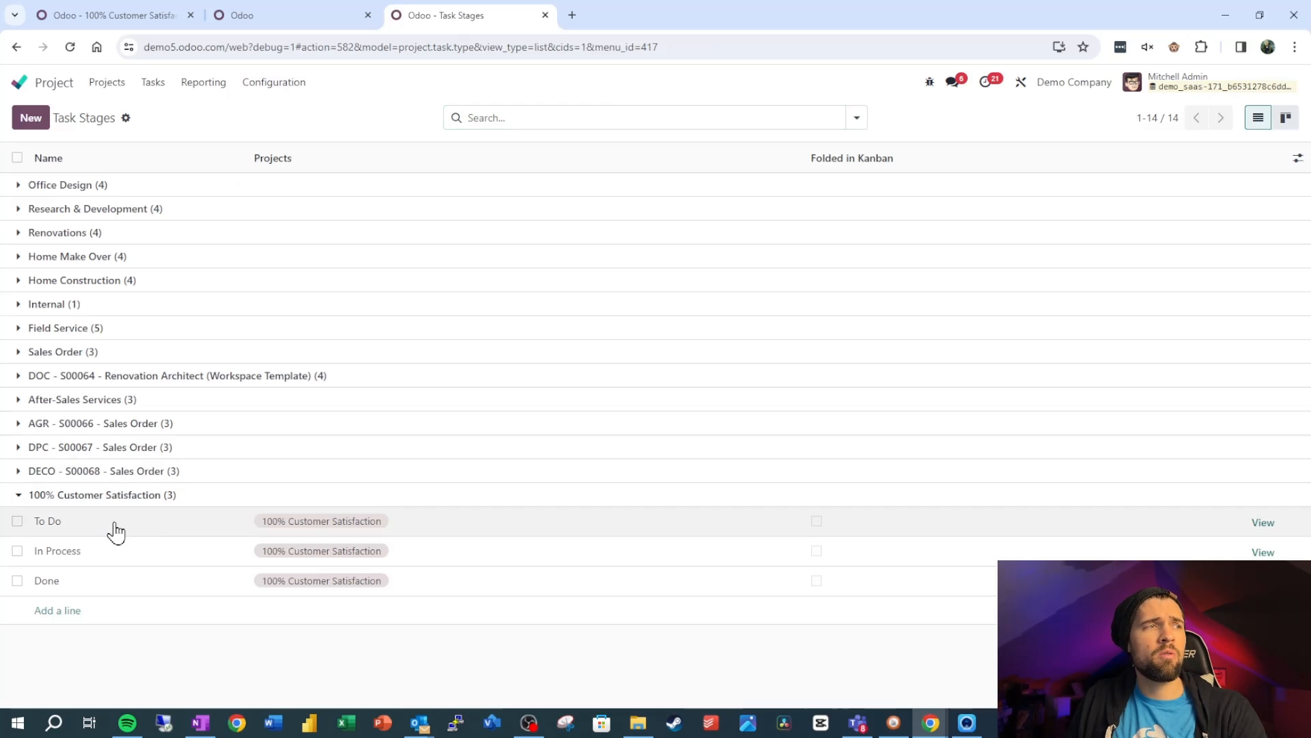
pyautogui.click(152, 527)
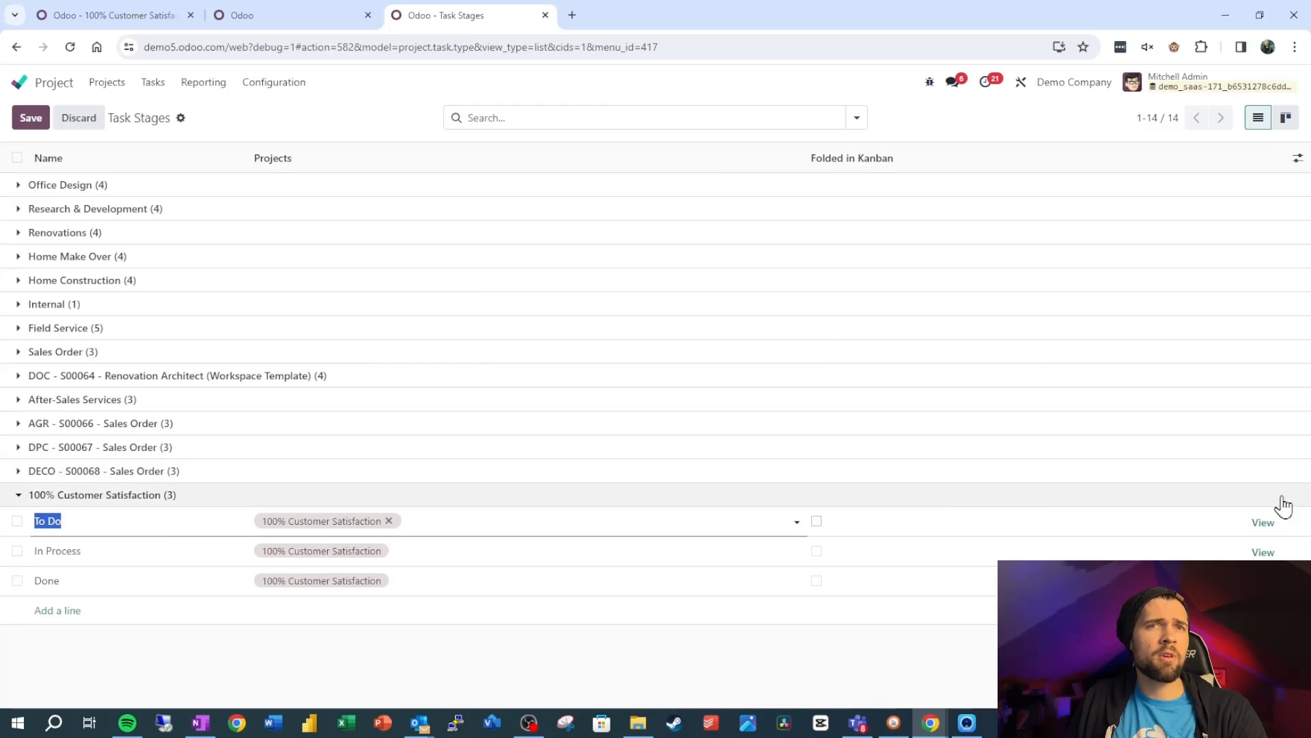
pyautogui.click(1264, 523)
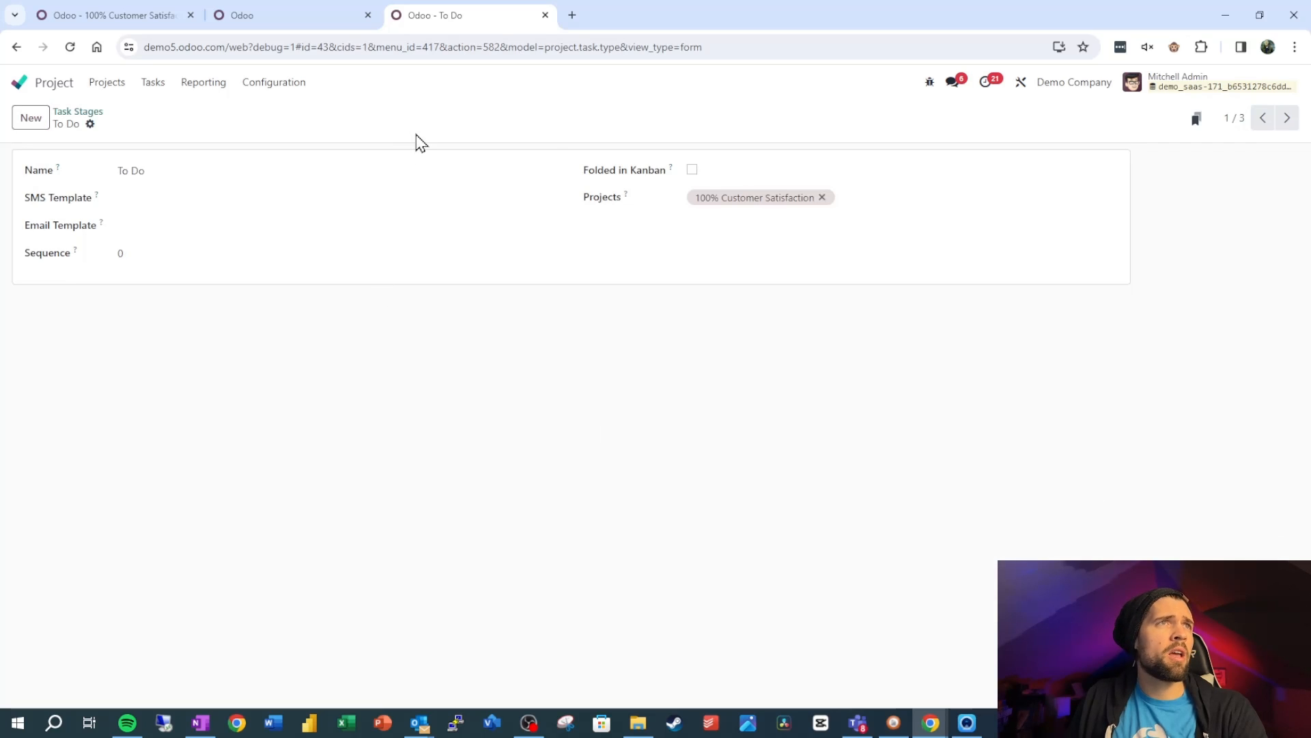
# Step: Copy the To Do stage's ID from its URL and enter 43 as the stage_id value, followed by a comma and a new line
pyautogui.click(324, 53)
pyautogui.click(323, 52)
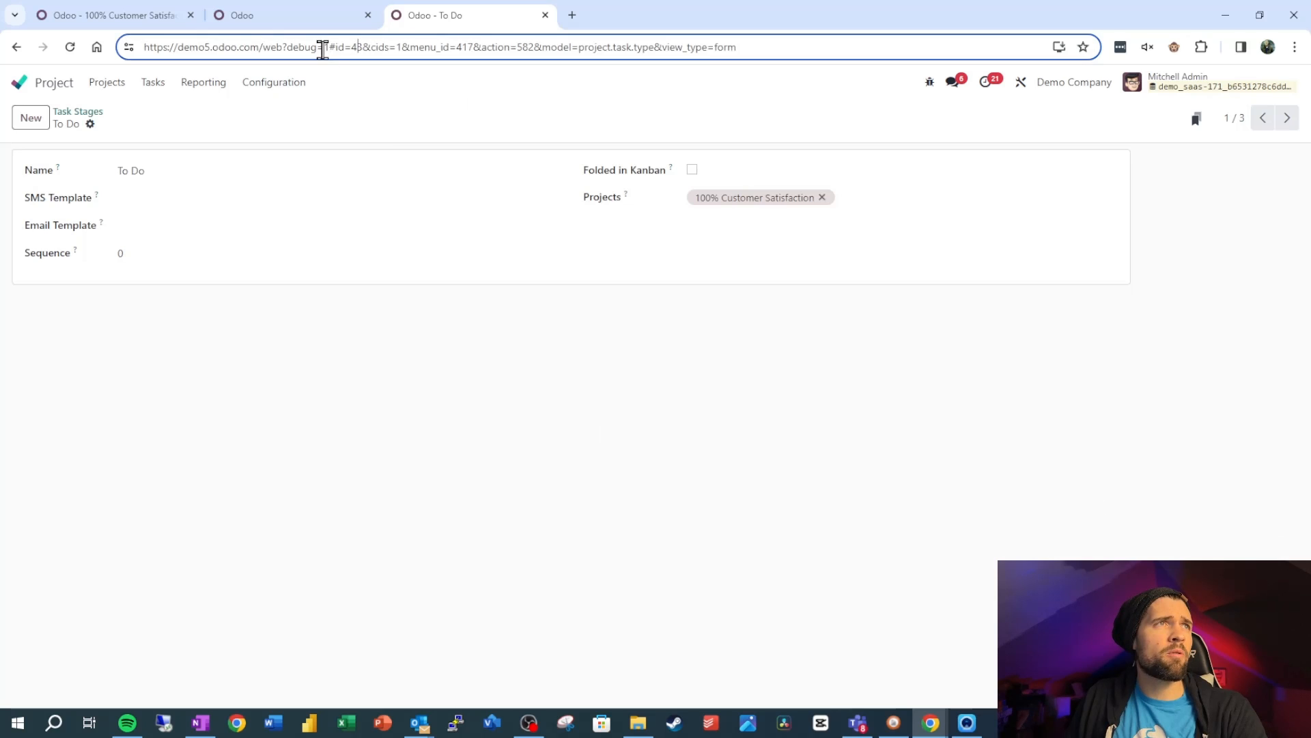
pyautogui.moveTo(351, 51); pyautogui.dragTo(365, 49)
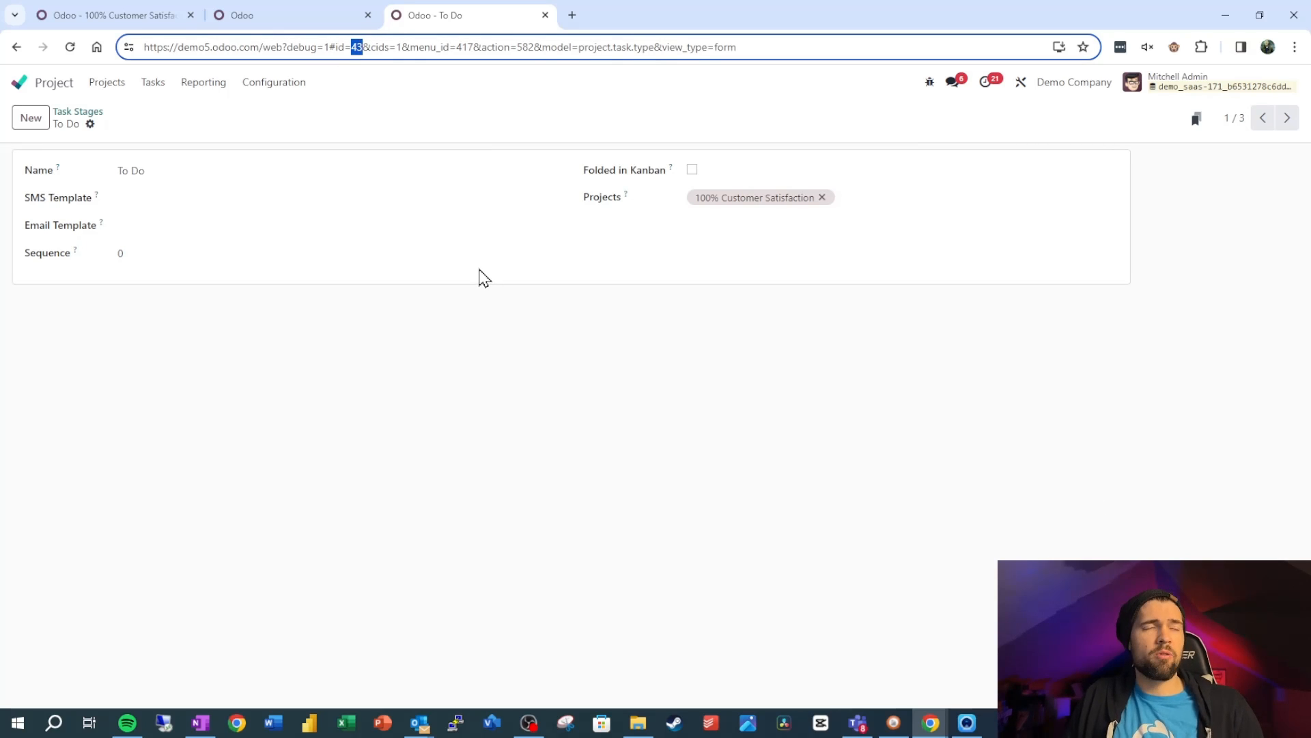
pyautogui.hotkey('ctrl', 'c')
pyautogui.hotkey('ctrl', '1')
pyautogui.hotkey('ctrl', 'v')
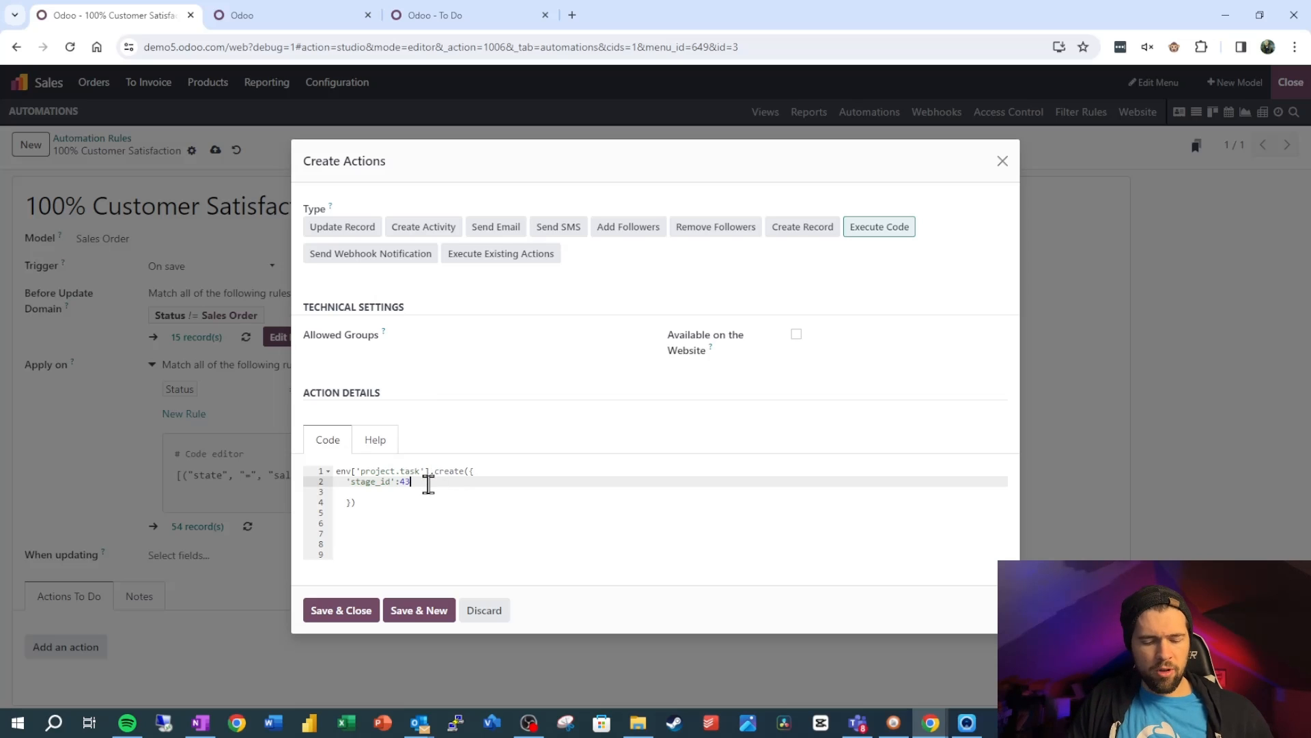
pyautogui.press('Return')
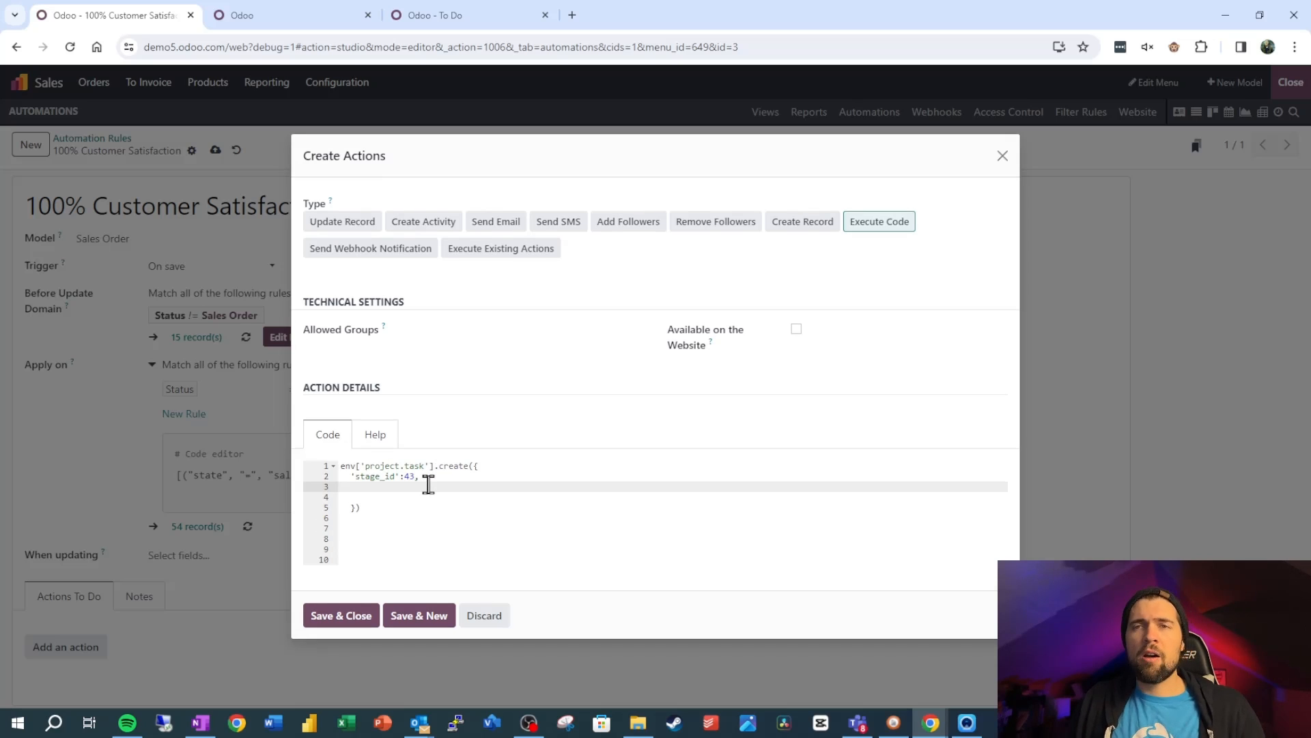
# Step: Inspect the Assignees field's technical name on the task form in Studio
pyautogui.hotkey('ctrl', '2')
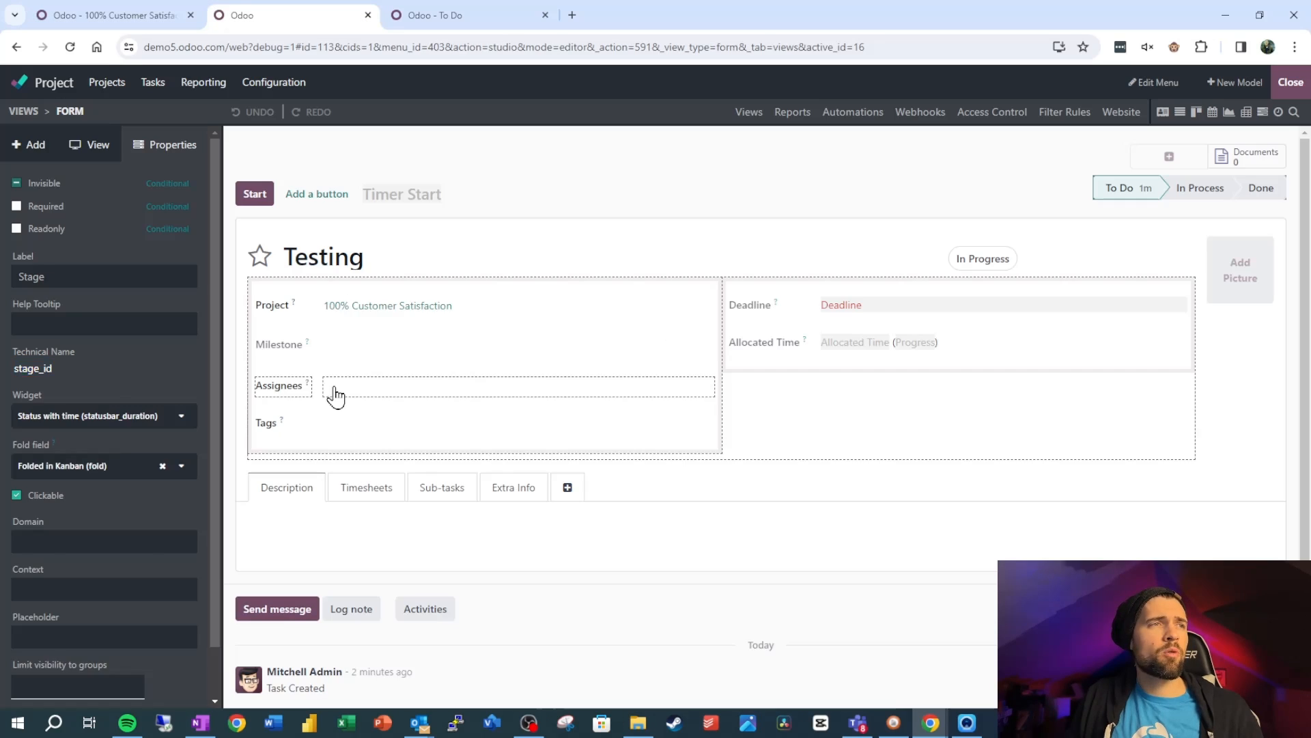
pyautogui.click(330, 395)
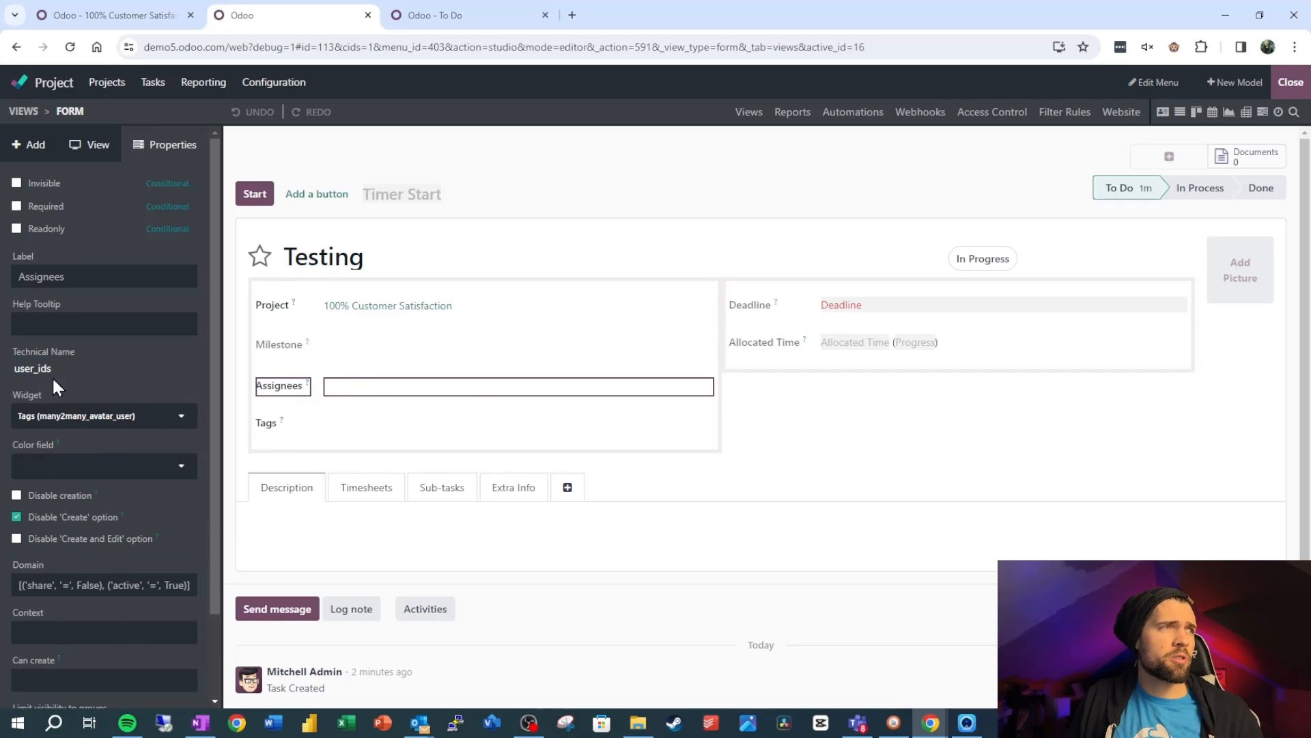
# Step: Open the first sales order in the Sales app's quotation list and load its form in Studio
pyautogui.click(444, 14)
pyautogui.click(146, 14)
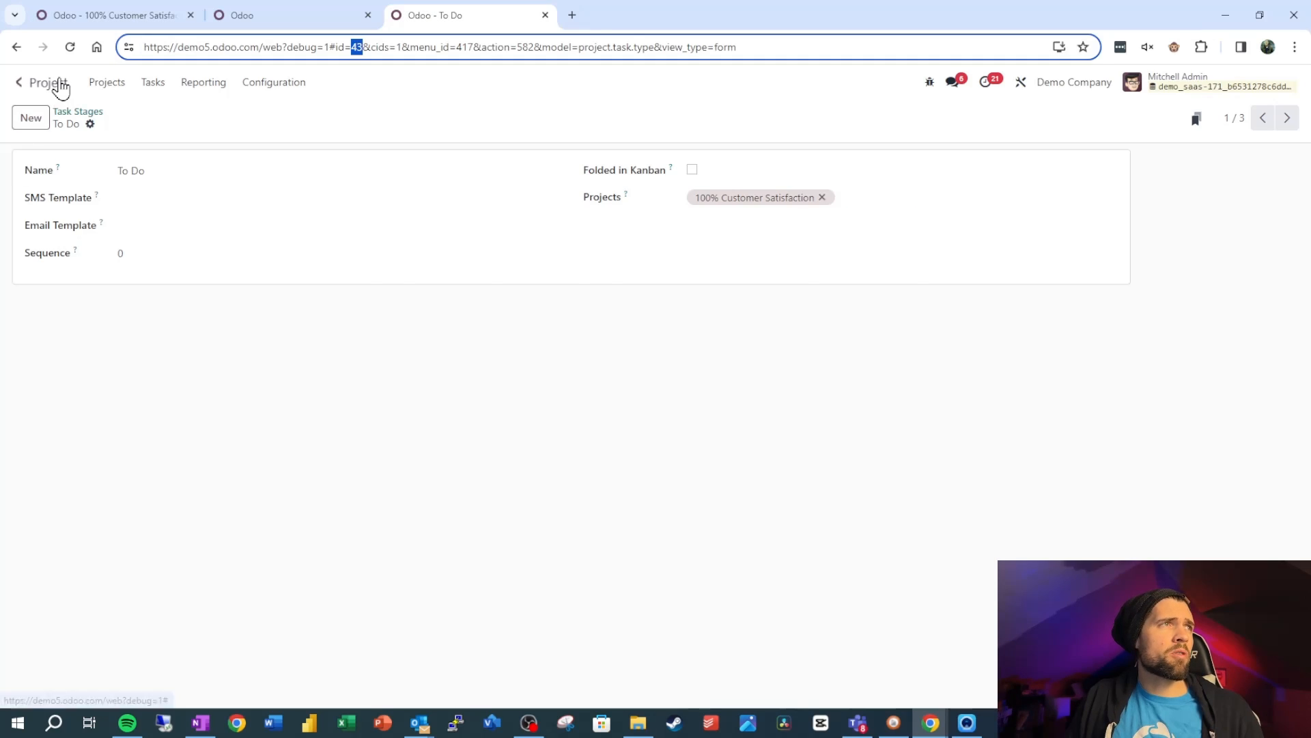
pyautogui.click(58, 84)
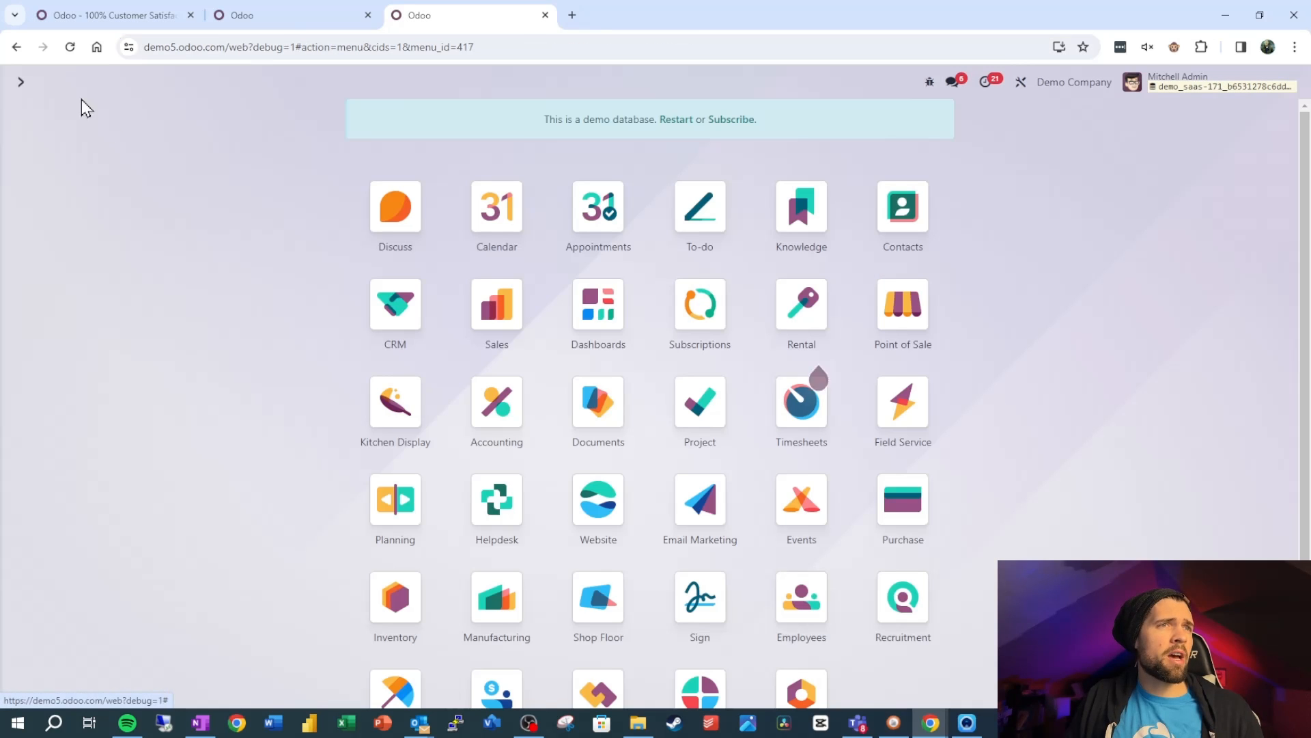
pyautogui.click(521, 338)
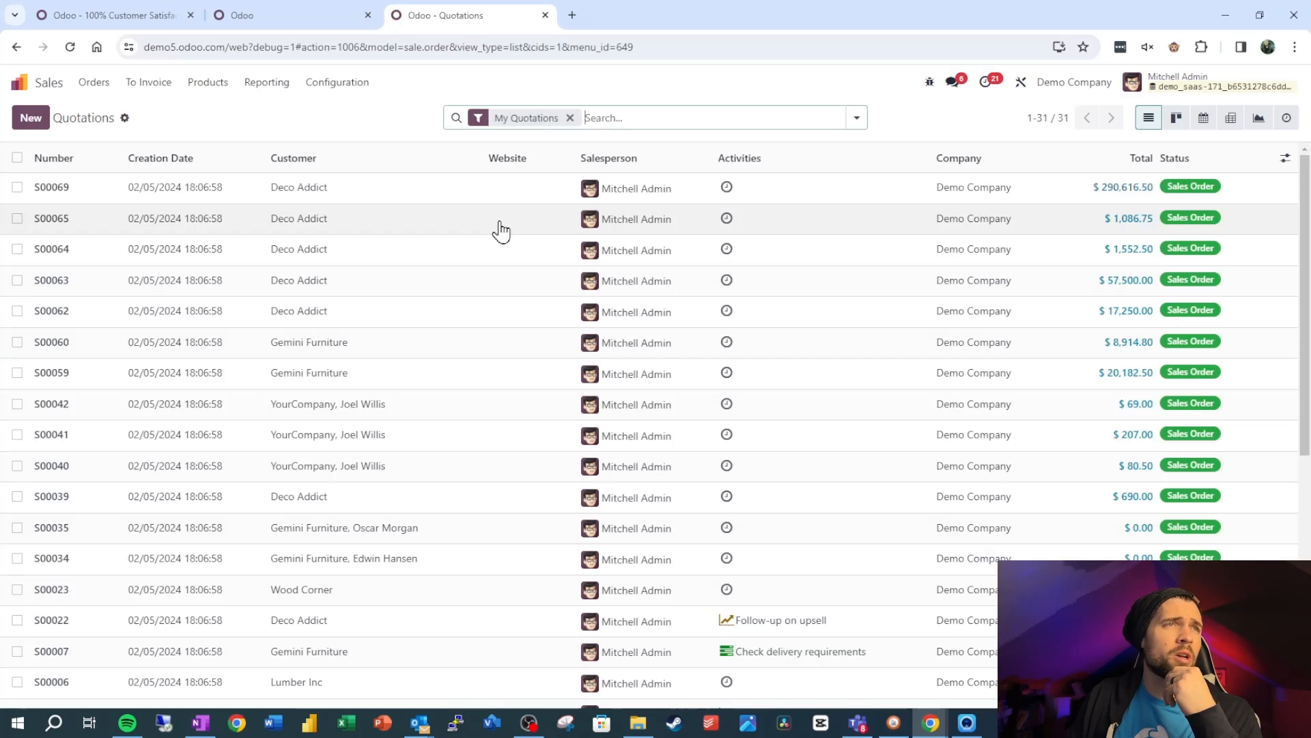
pyautogui.click(521, 207)
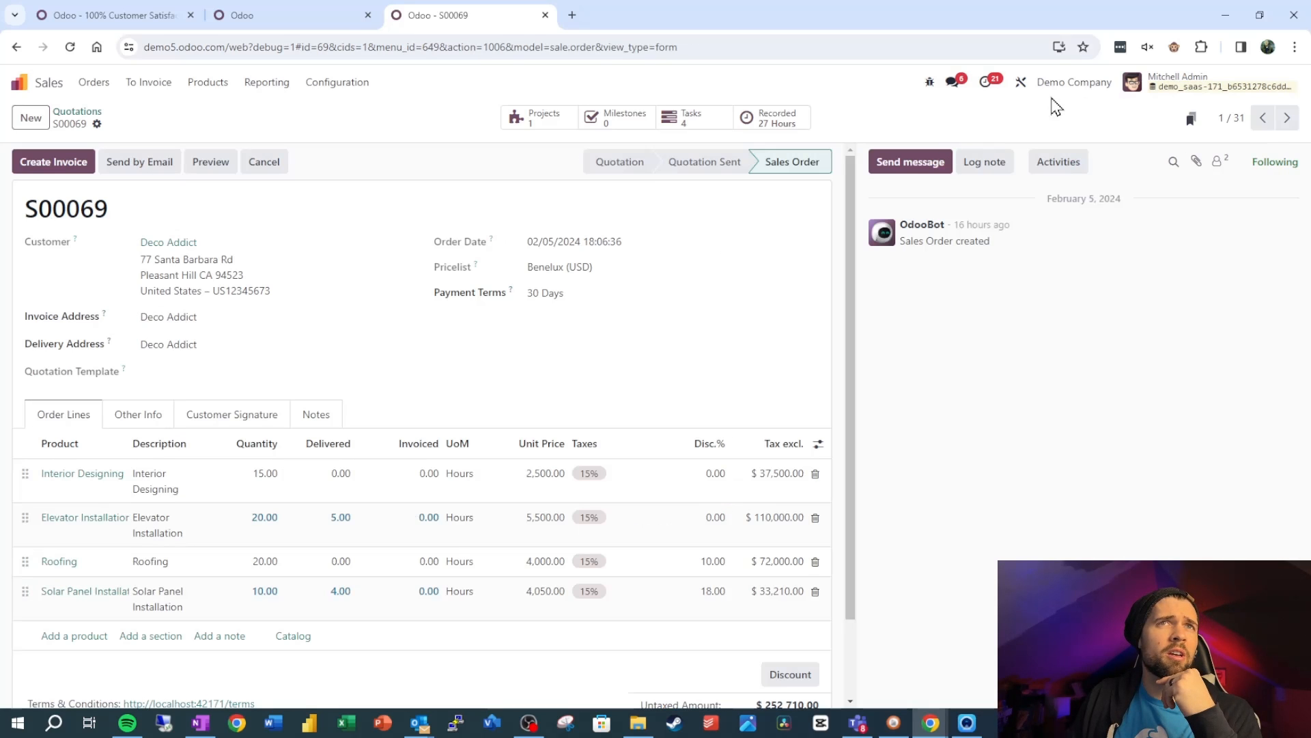
pyautogui.click(1020, 82)
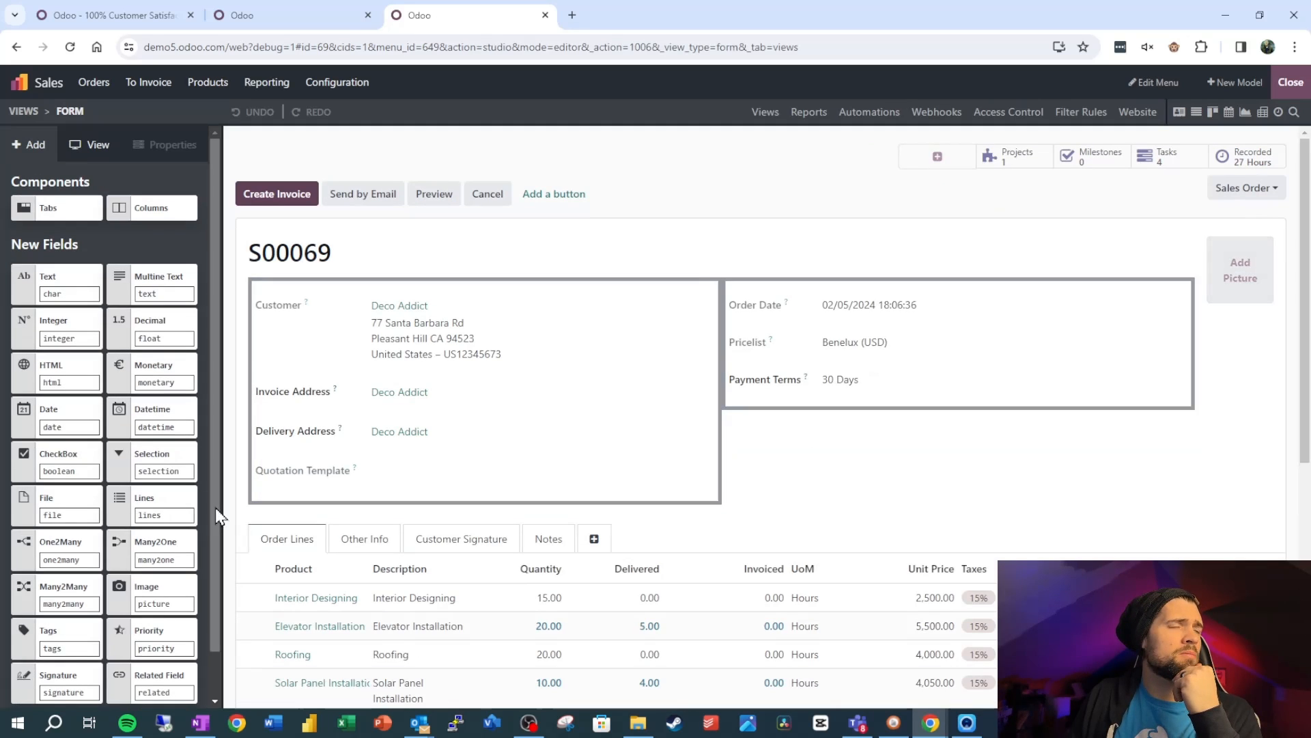
# Step: Inspect the Salesperson field's technical name in the sales order form's Other Info section in Studio
pyautogui.click(369, 542)
pyautogui.scroll(-2, 463, 444)
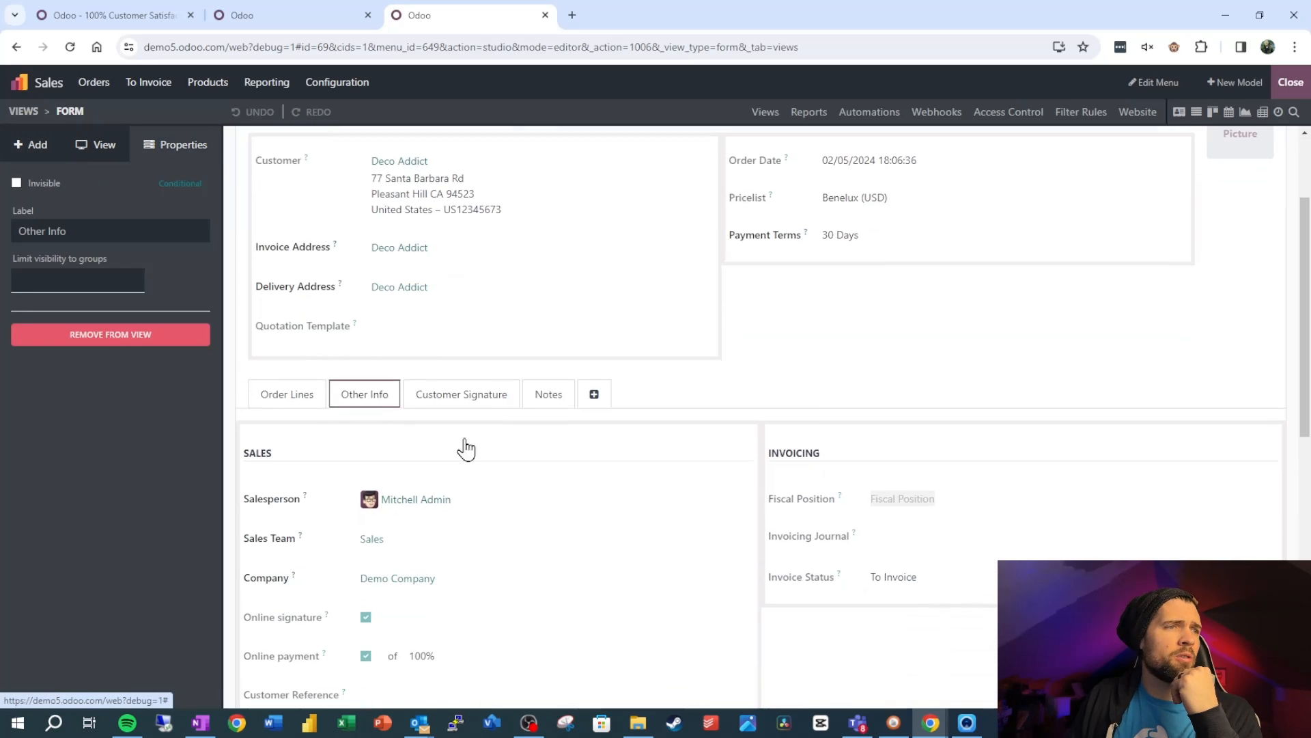
pyautogui.click(317, 503)
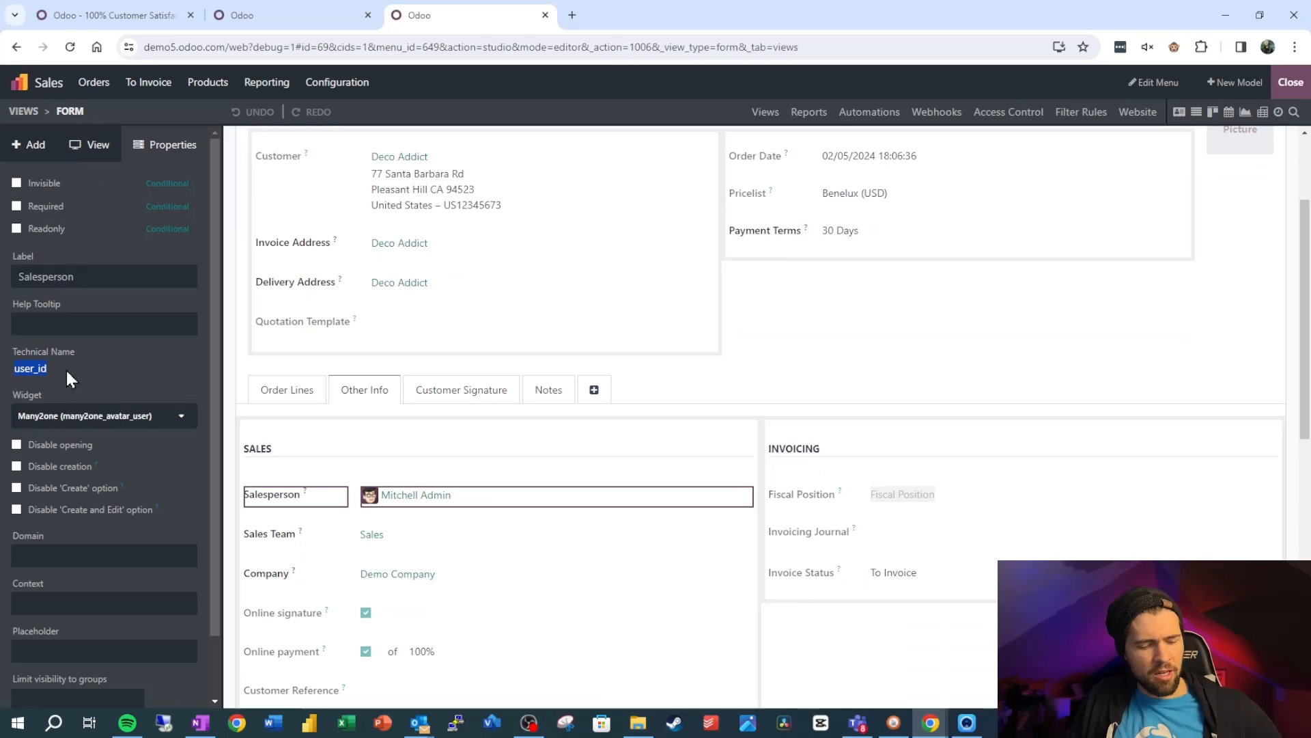
# Step: Set the user_ids value in the automation code to record.user_id.id, followed by a comma and a new line
pyautogui.click(300, 15)
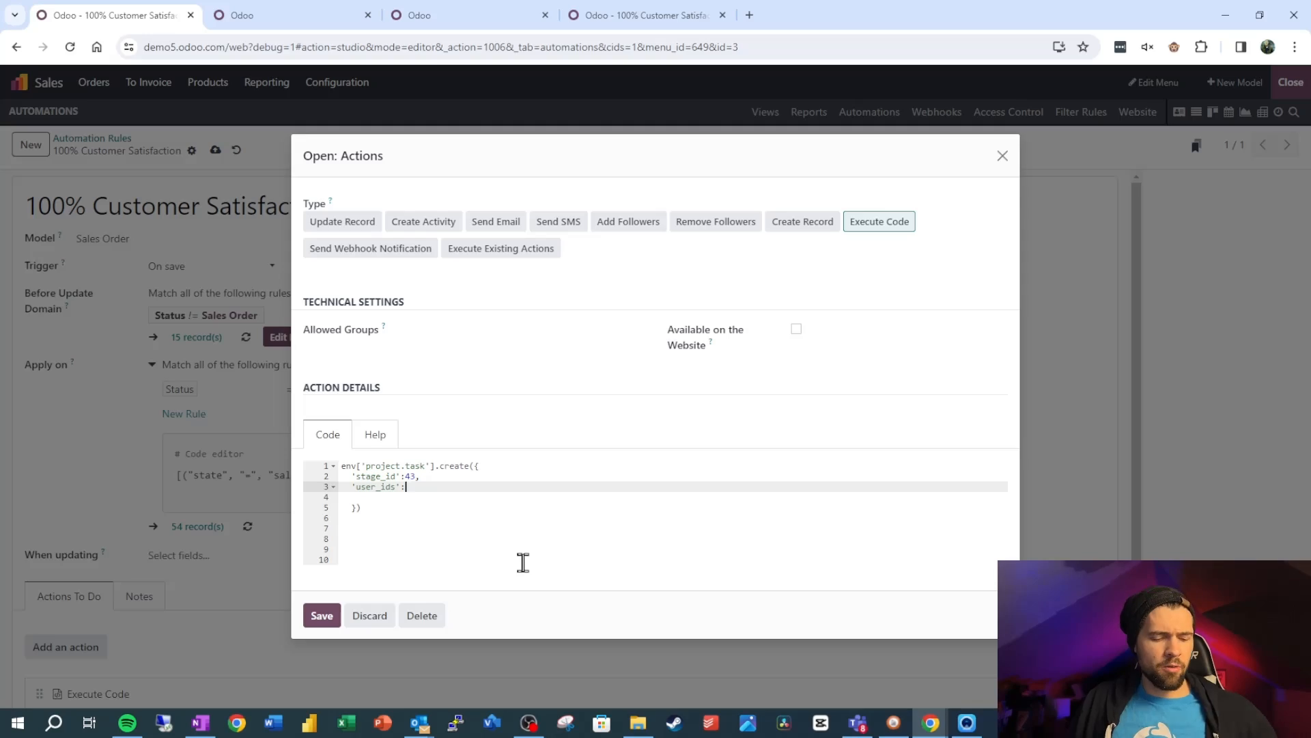
pyautogui.write(':record.user_id')
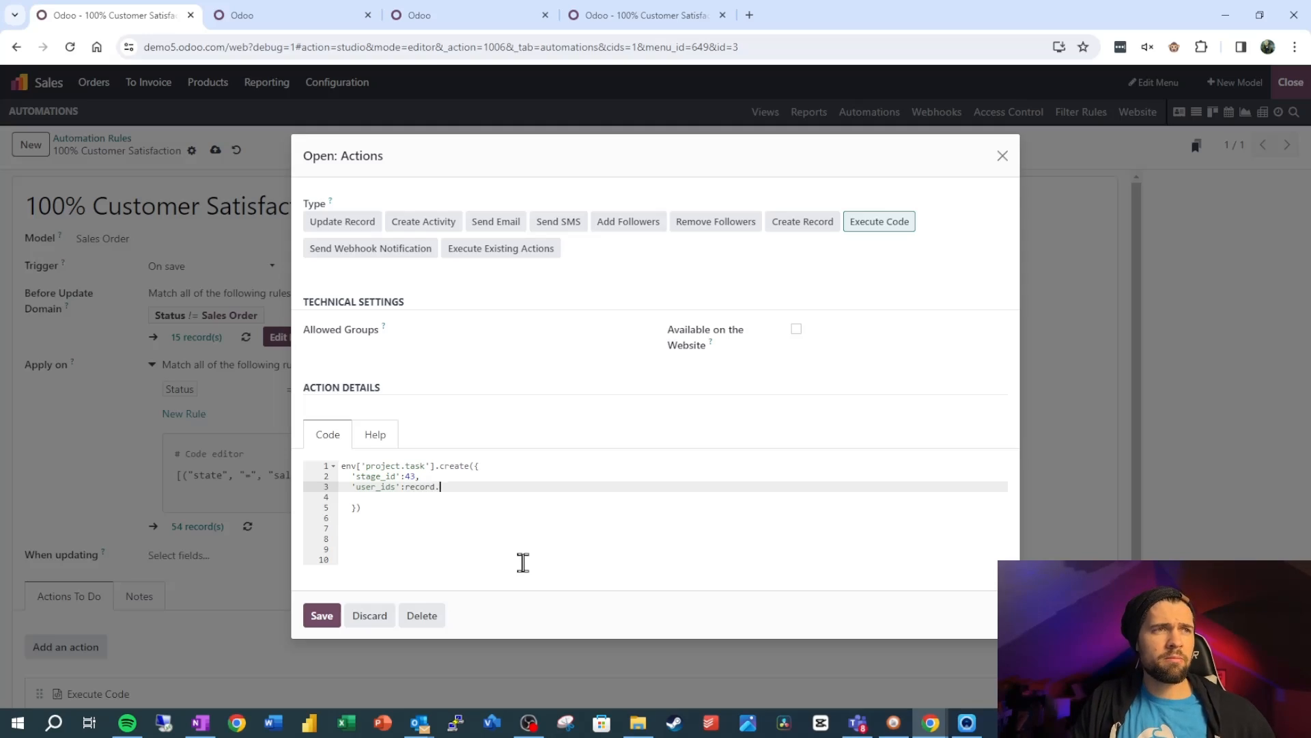
pyautogui.press('Return')
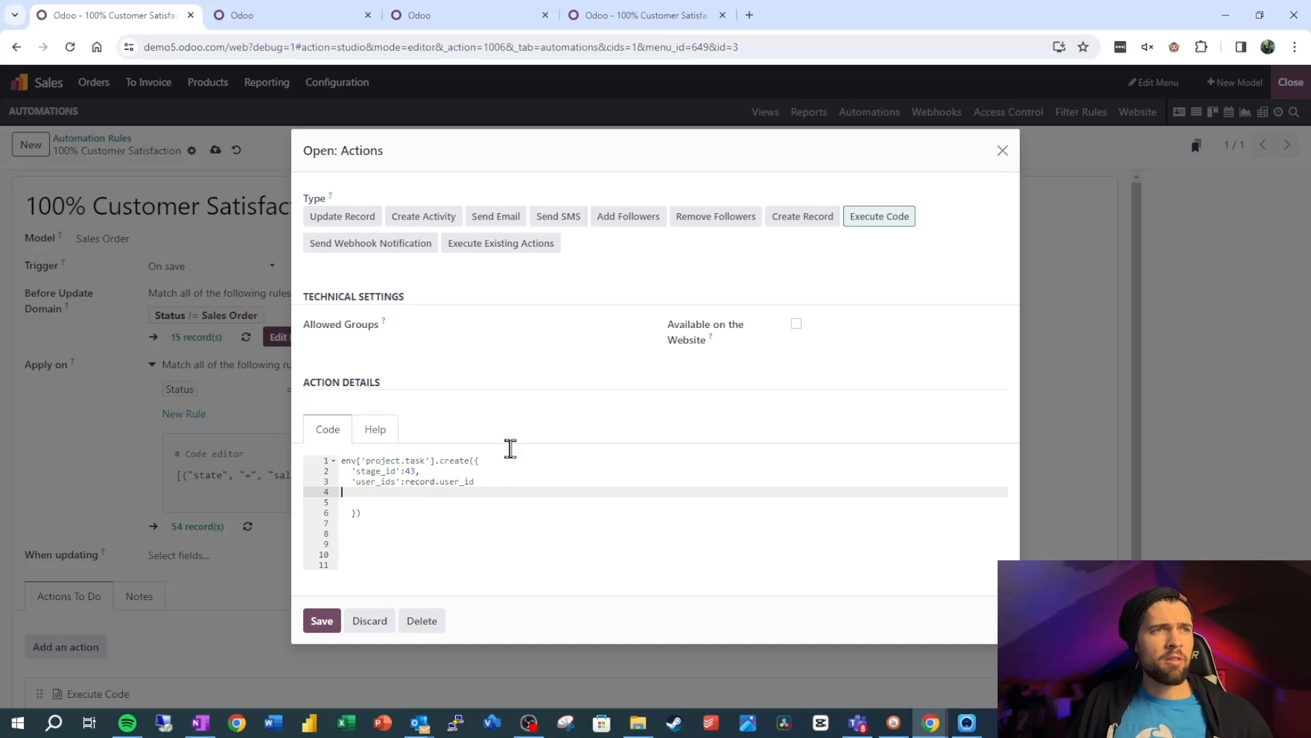
pyautogui.click(502, 482)
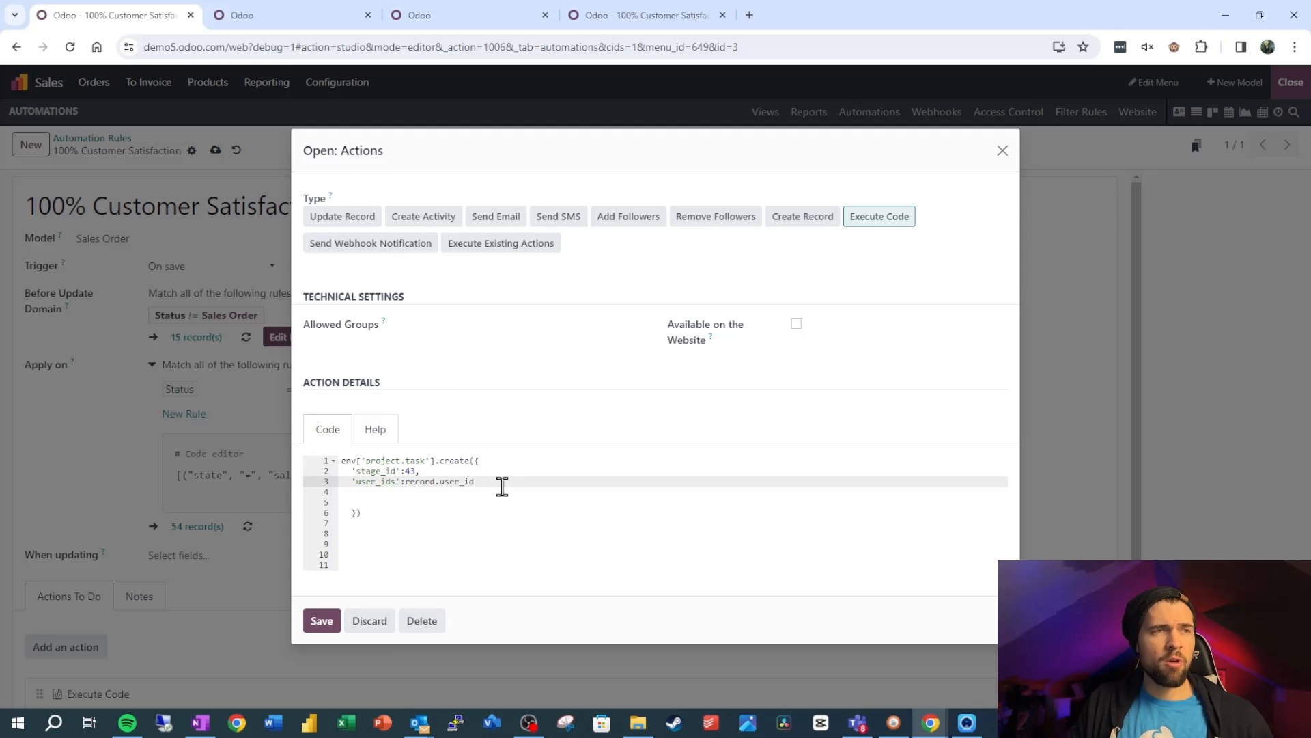
pyautogui.write('.id')
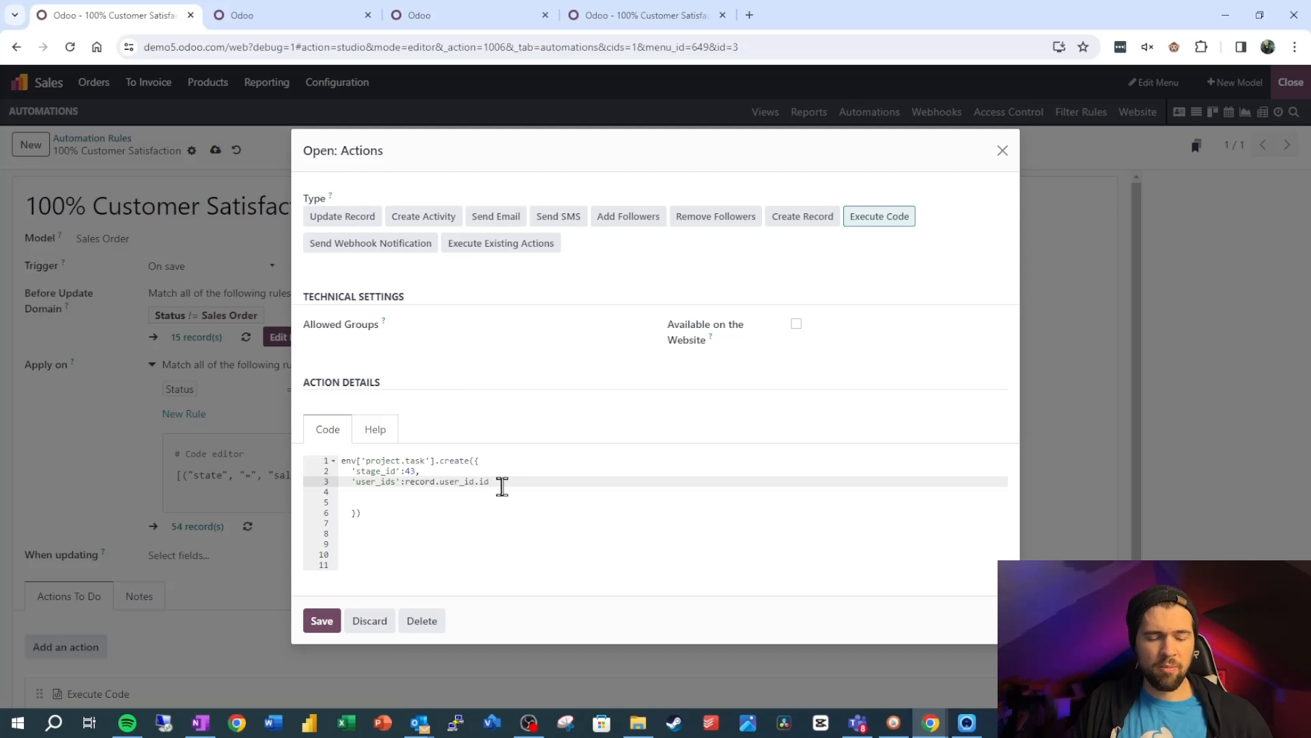
pyautogui.write(',')
pyautogui.press('Return')
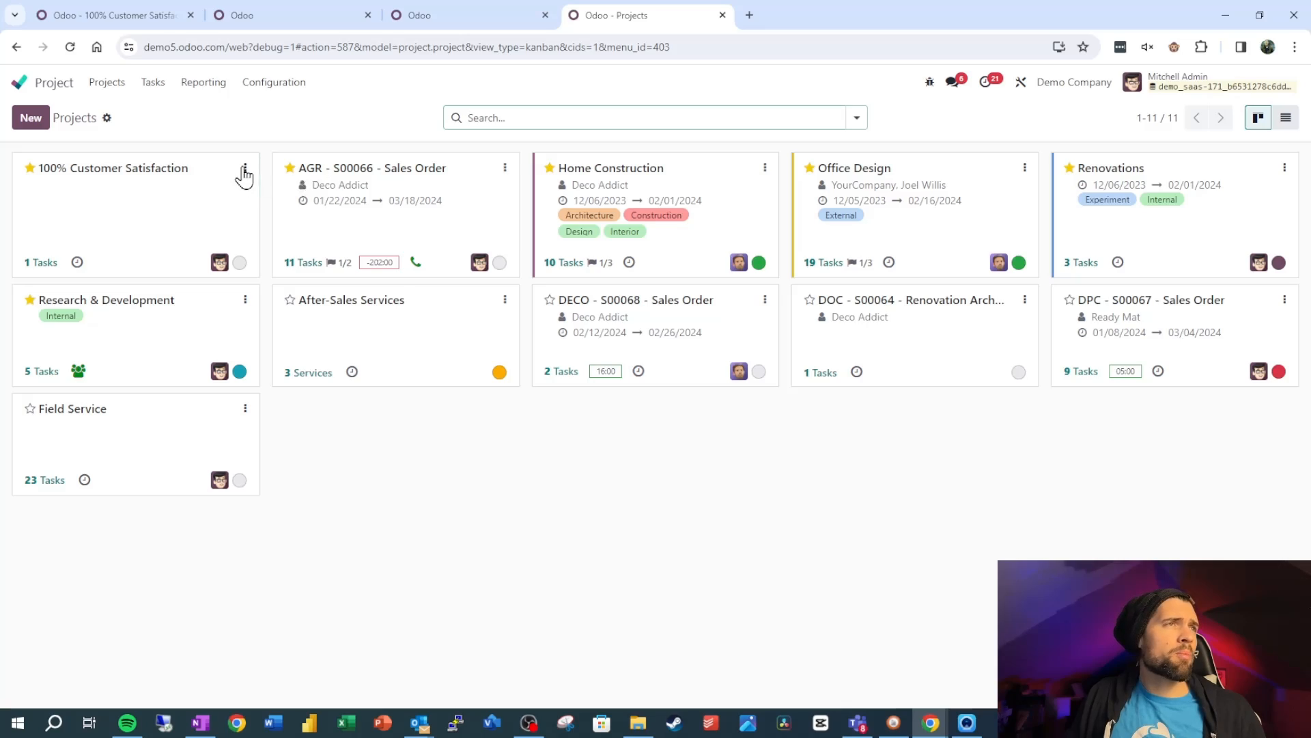
# Step: Open the 100% Customer Satisfaction project's settings record, select its ID in the URL, and return to the automation code
pyautogui.click(245, 168)
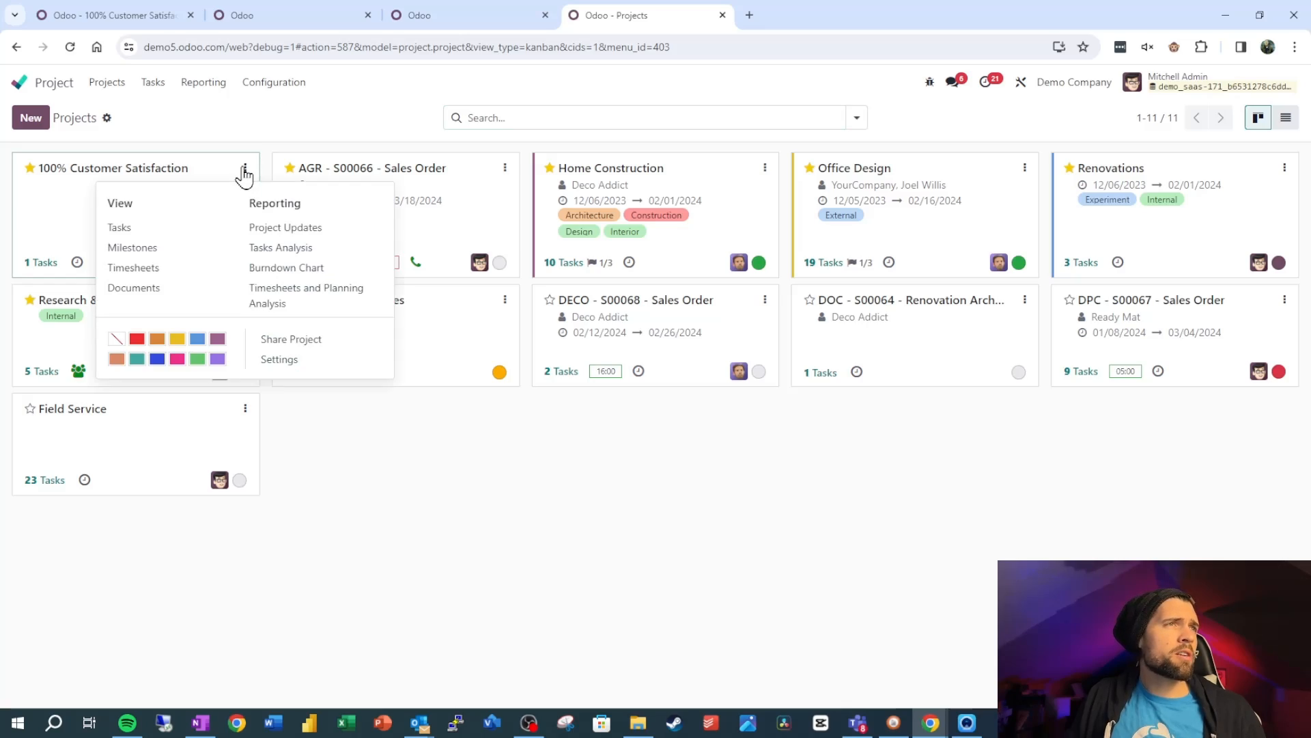
pyautogui.click(299, 362)
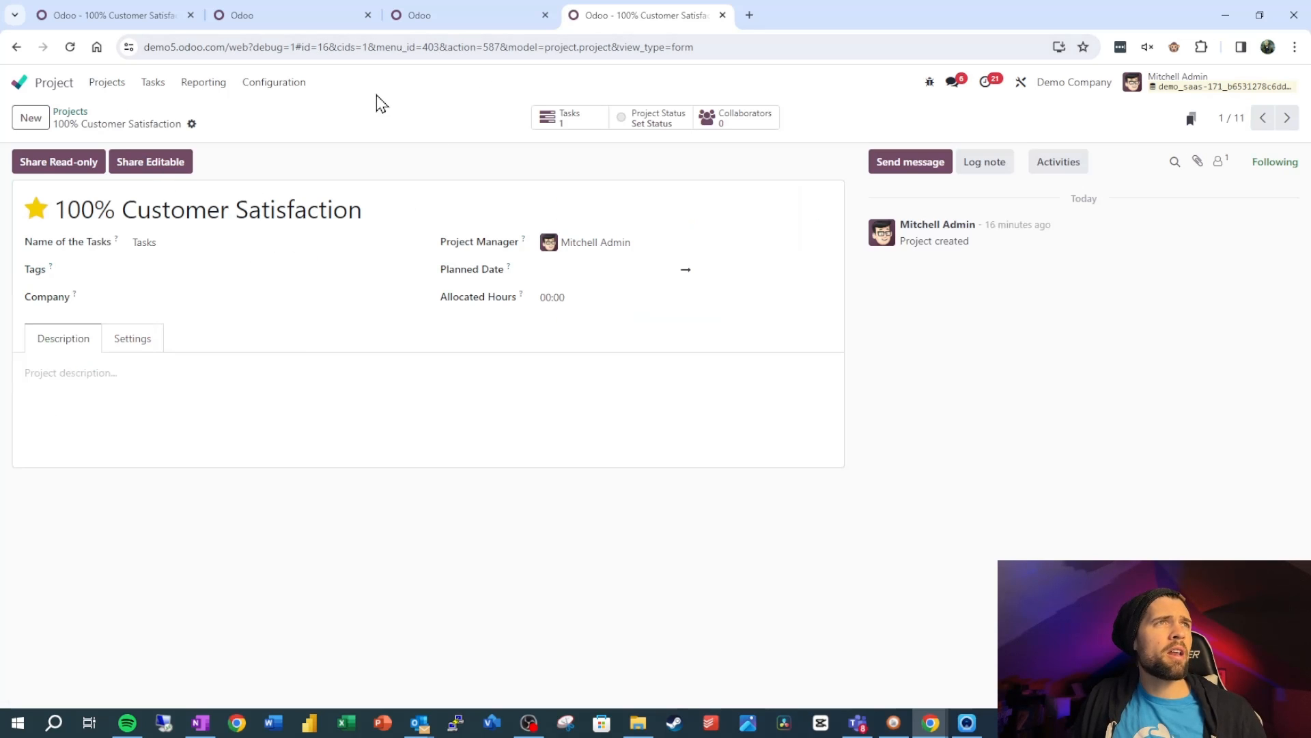
pyautogui.doubleClick(323, 47)
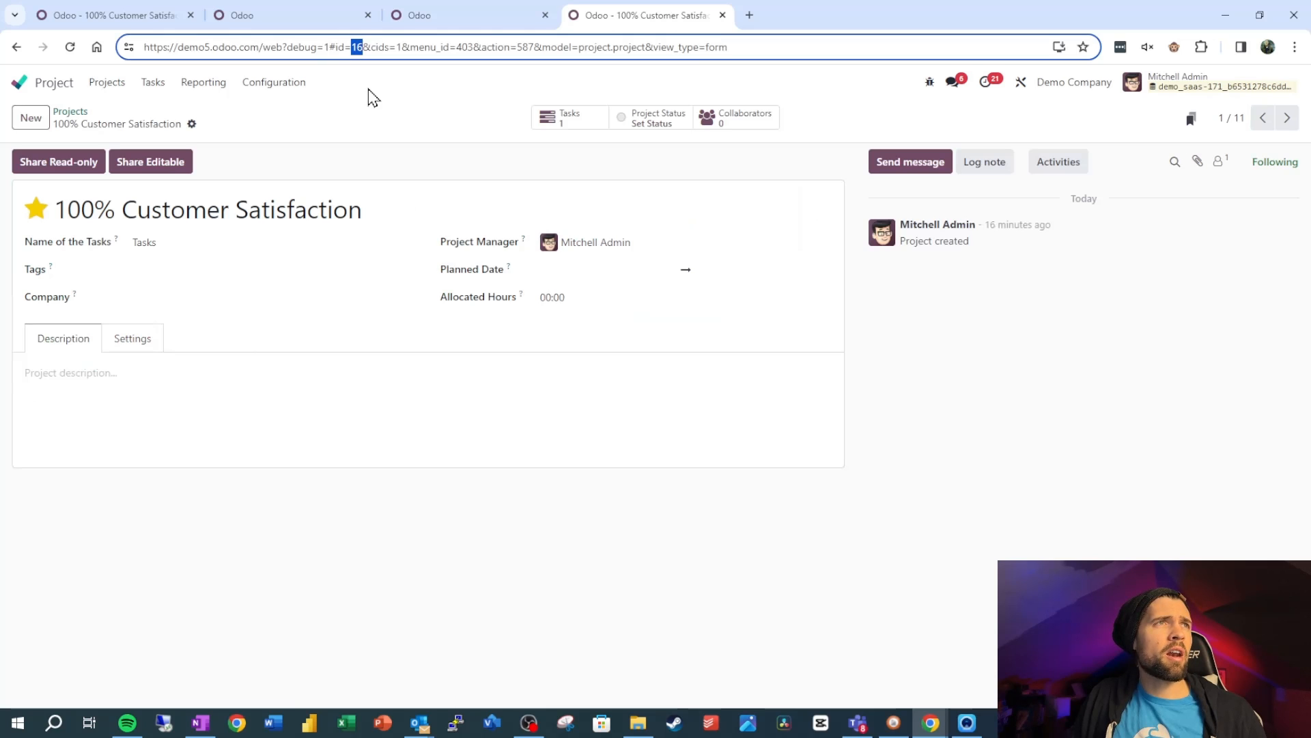
pyautogui.click(409, 14)
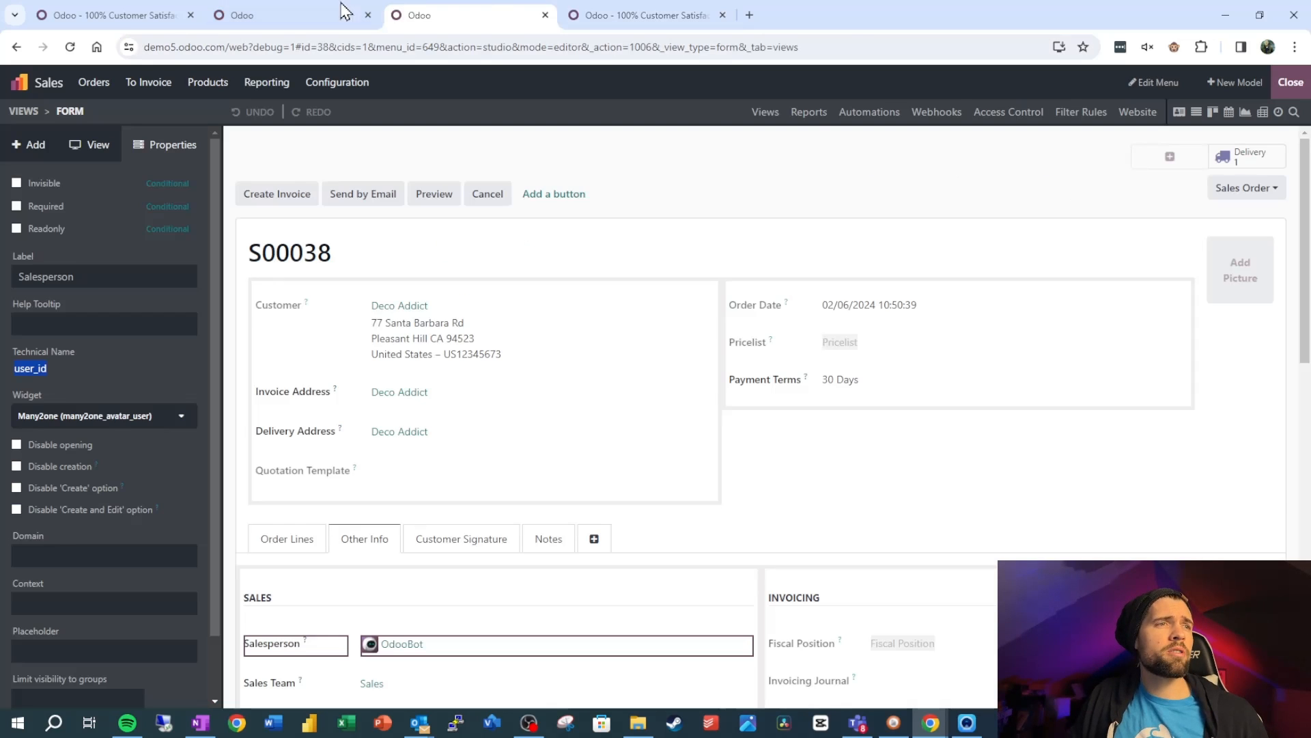
pyautogui.click(319, 14)
pyautogui.click(130, 14)
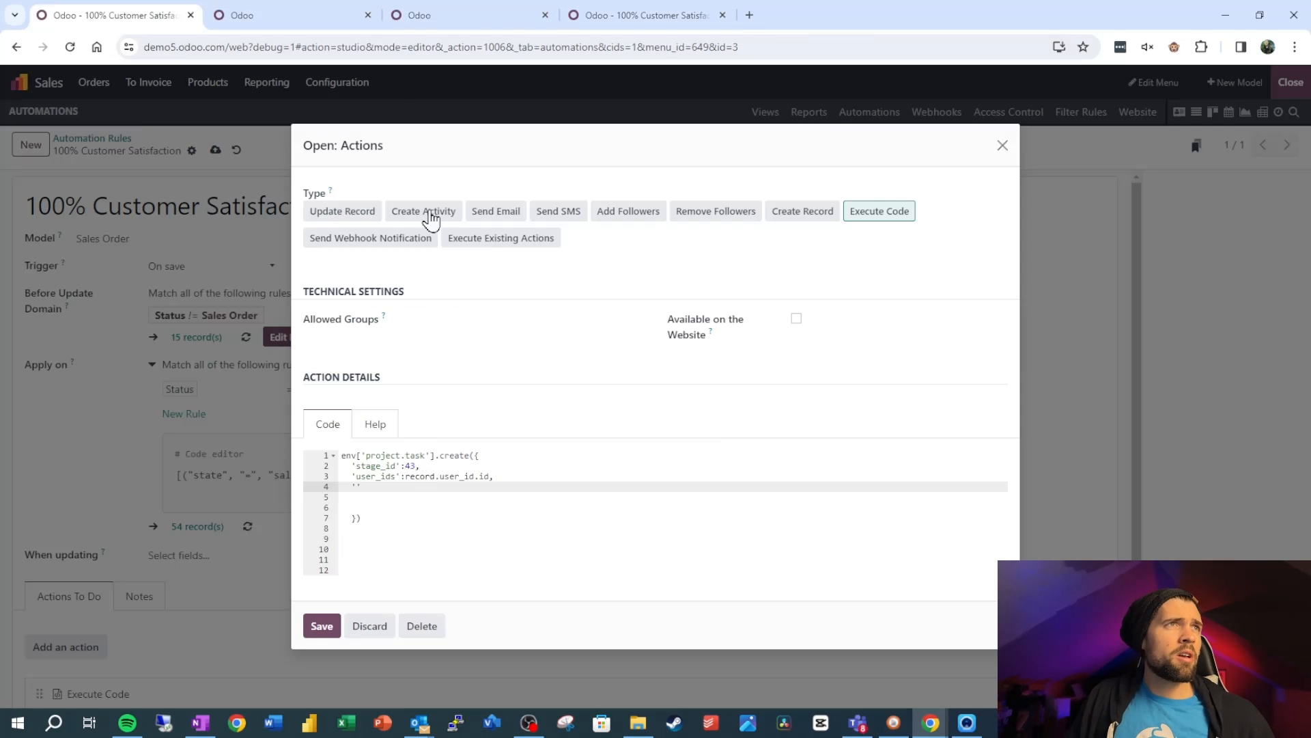
# Step: Get the Project field's technical name from the task form in Studio and add 'project_id': as the next key in the code
pyautogui.click(287, 11)
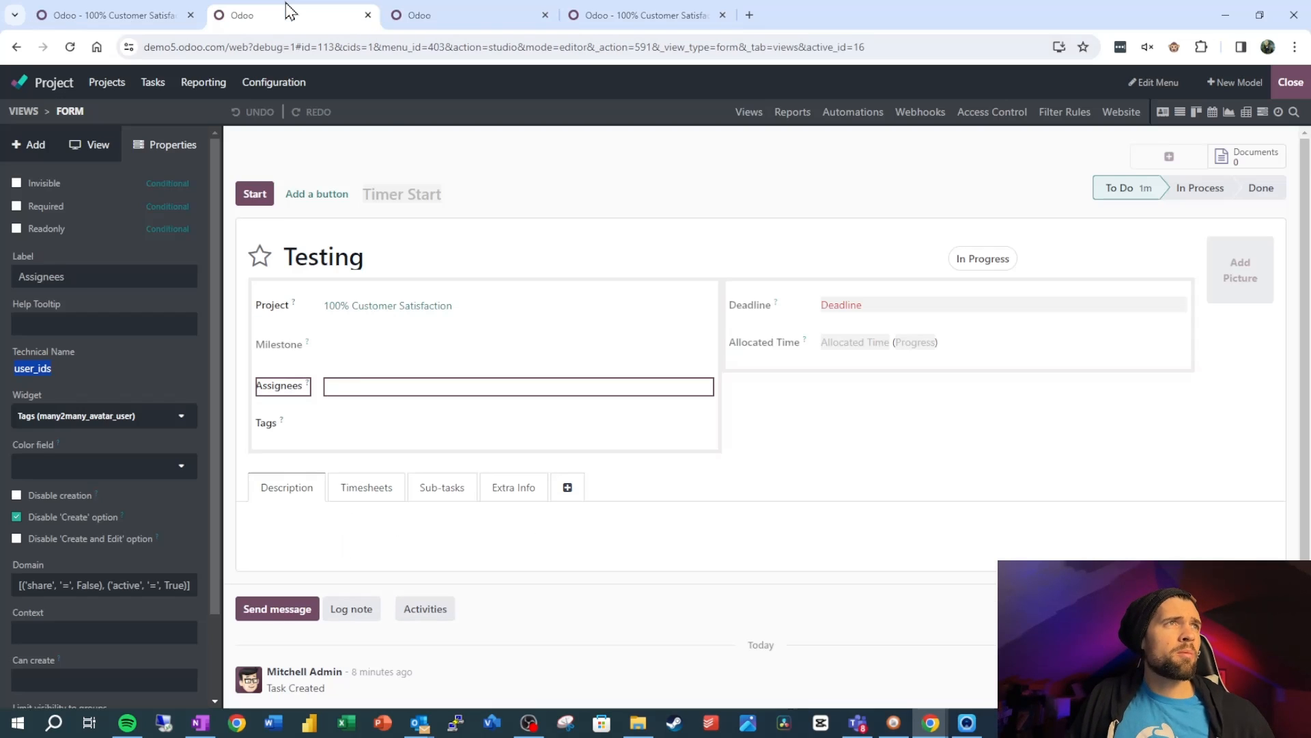
pyautogui.click(282, 307)
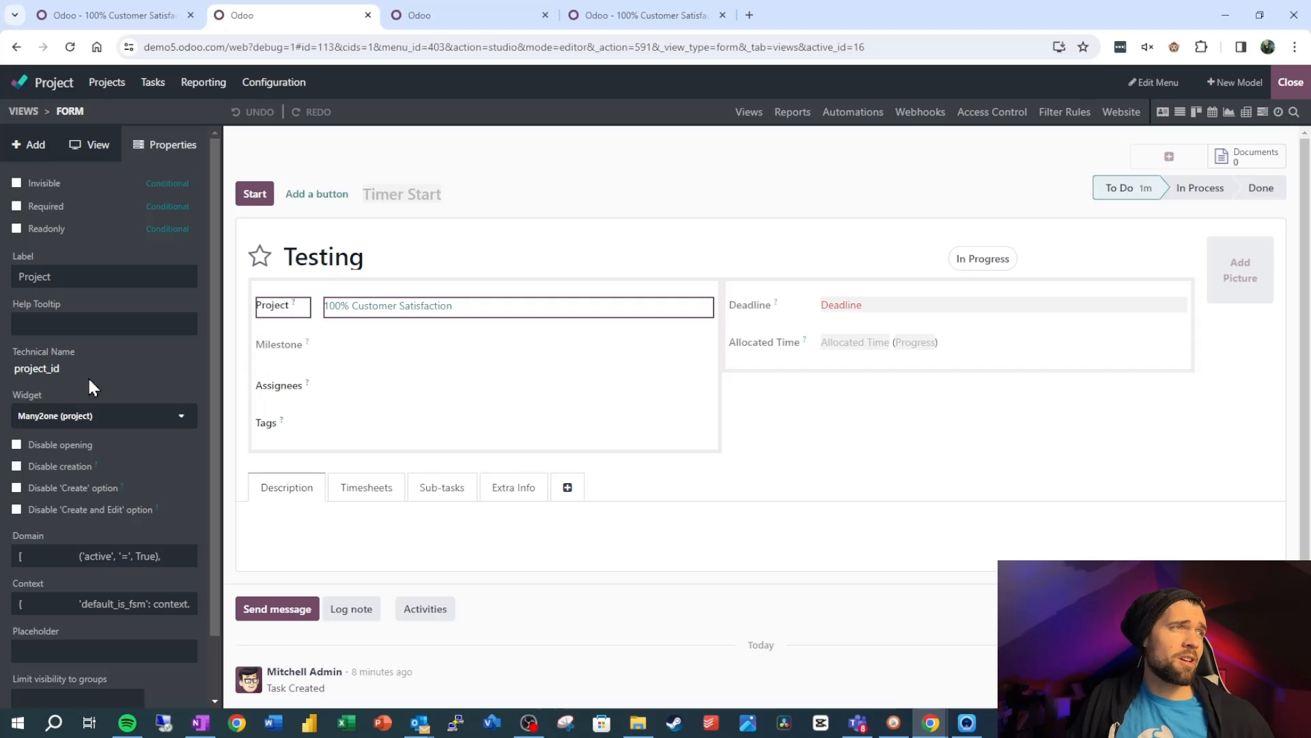
pyautogui.click(116, 15)
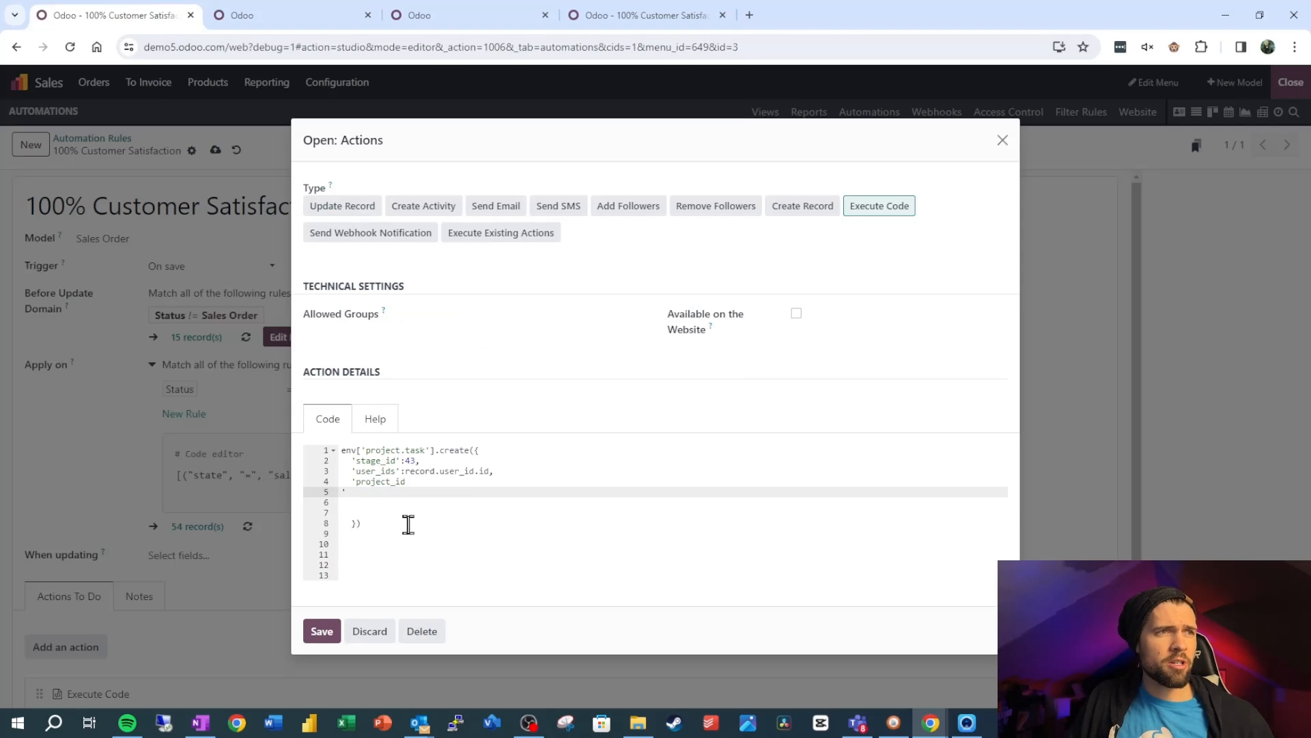
pyautogui.write("project_id':")
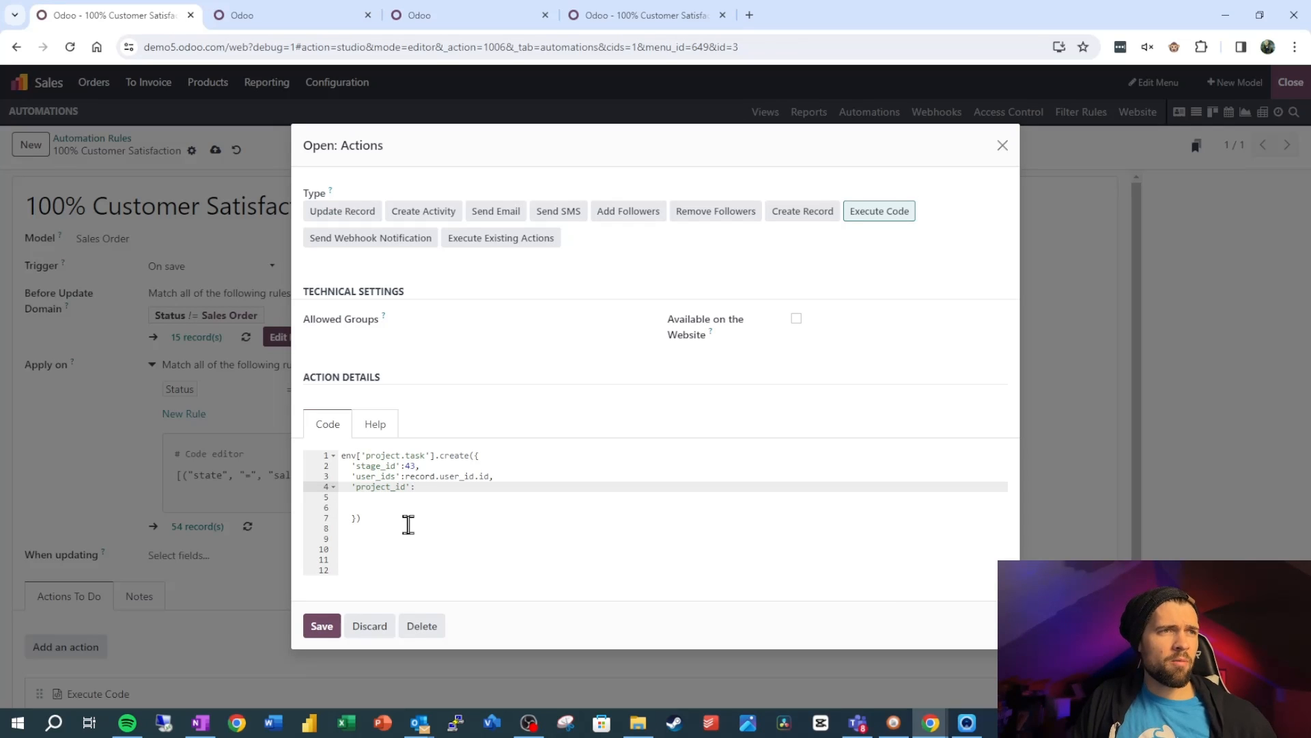
pyautogui.write('project_id')
pyautogui.press('Return')
pyautogui.press('BackSpace')
pyautogui.press('BackSpace')
pyautogui.press('BackSpace')
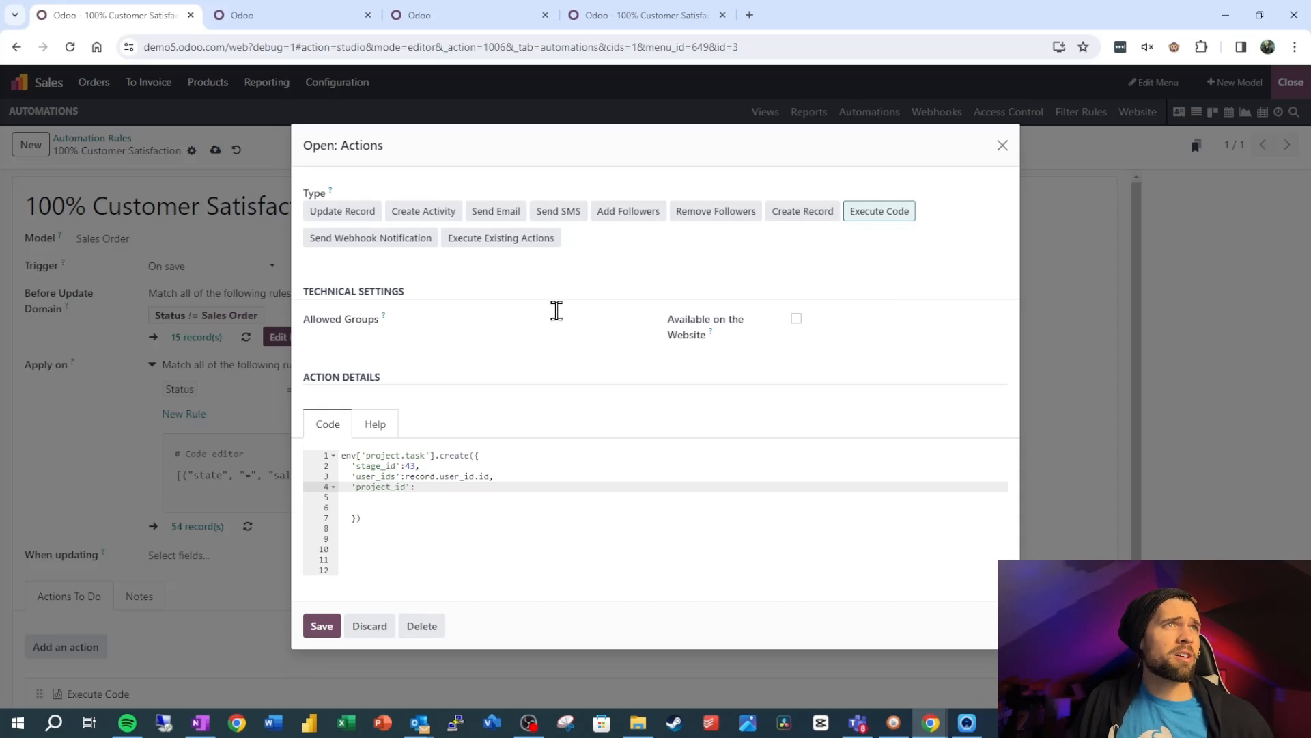
# Step: Copy the 100% Customer Satisfaction project's ID from its URL and enter 16 as the project_id value
pyautogui.click(461, 19)
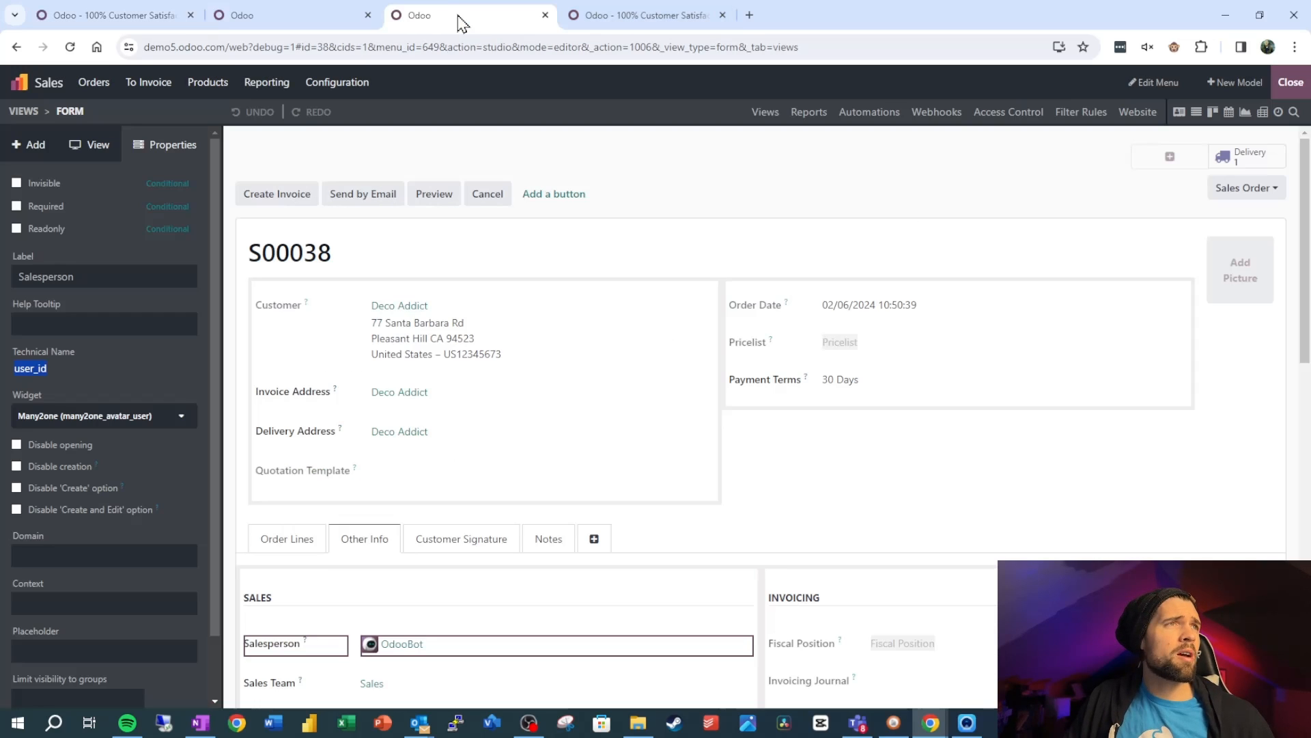
pyautogui.click(623, 12)
pyautogui.hotkey('ctrl', 'c')
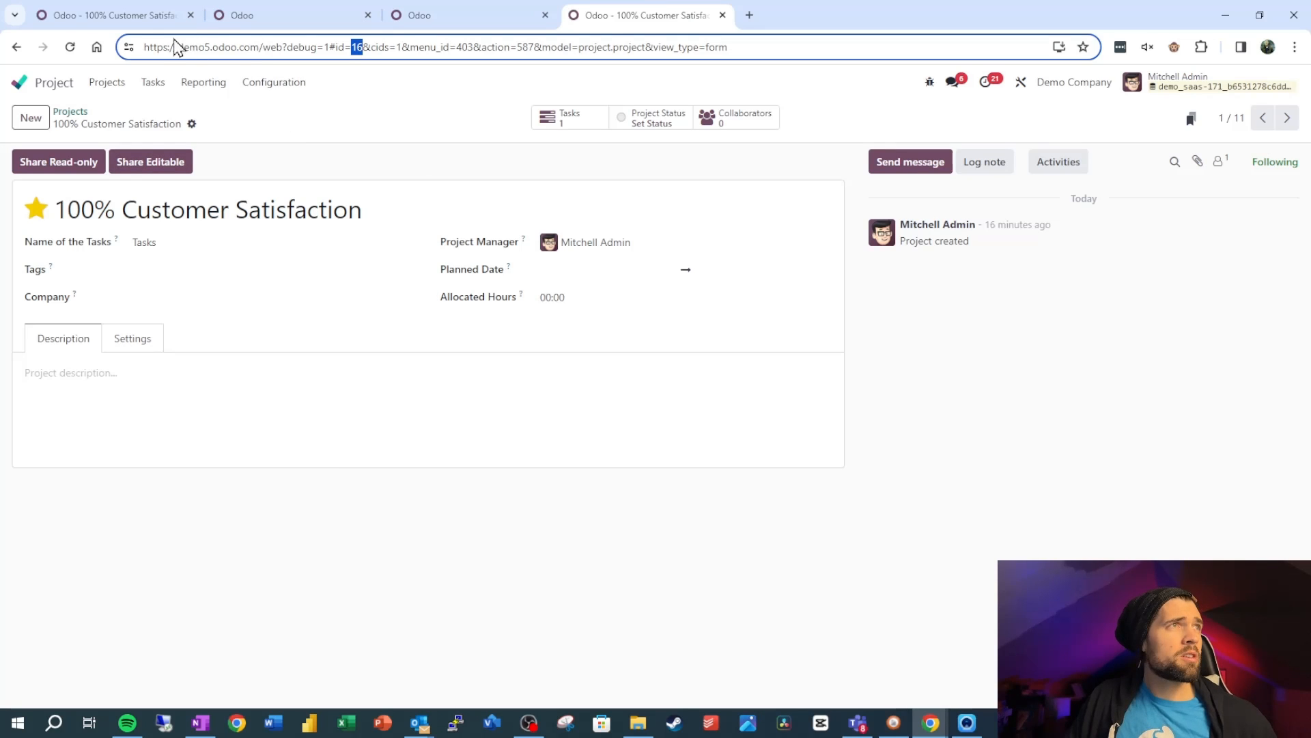
pyautogui.click(113, 15)
pyautogui.hotkey('ctrl', 'v')
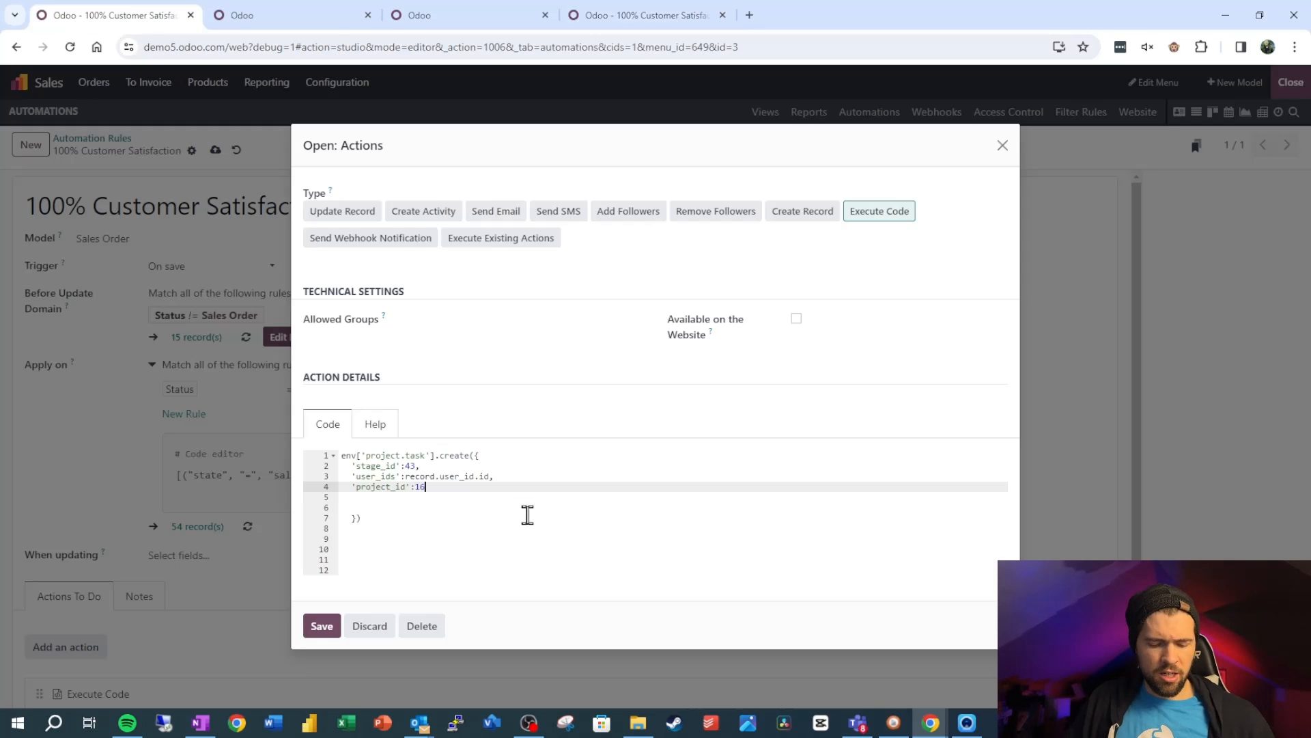
# Step: Inspect the Deadline field's technical name on the task form in Studio and check its field type in the field definition
pyautogui.hotkey('ctrl', 'Tab')
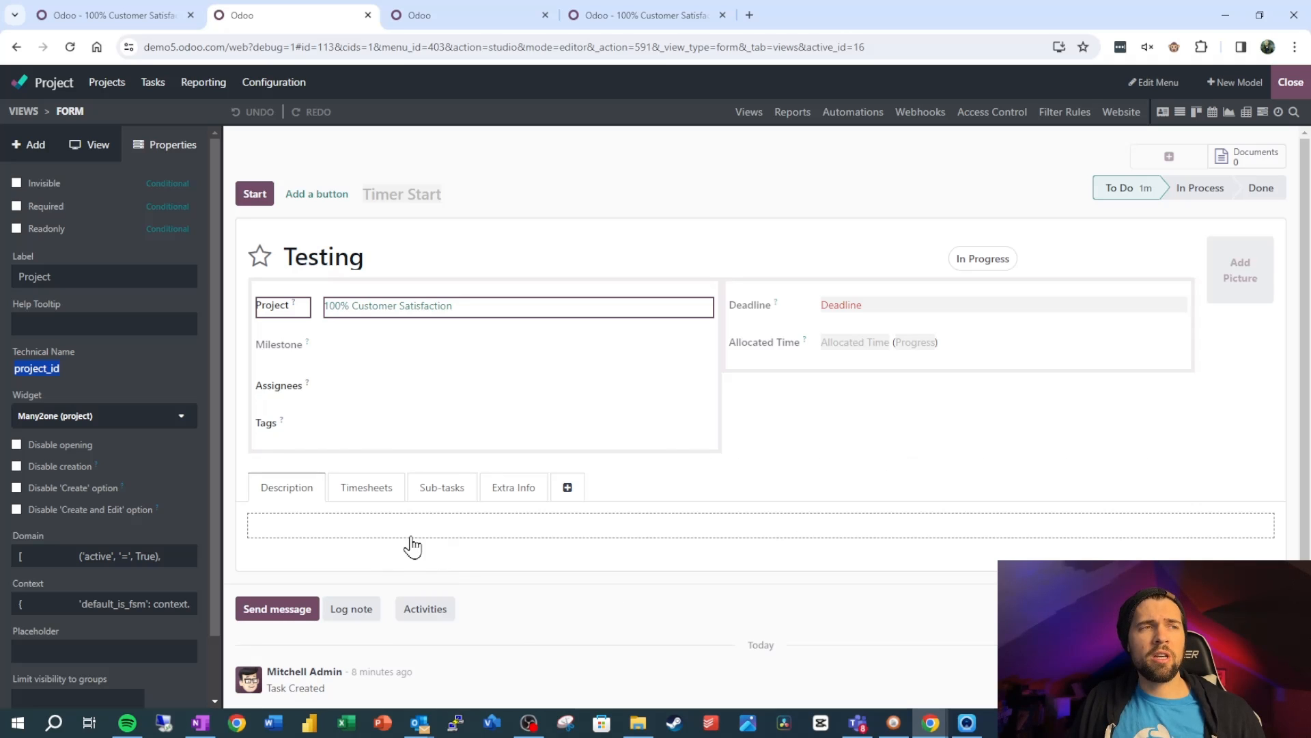
pyautogui.click(833, 307)
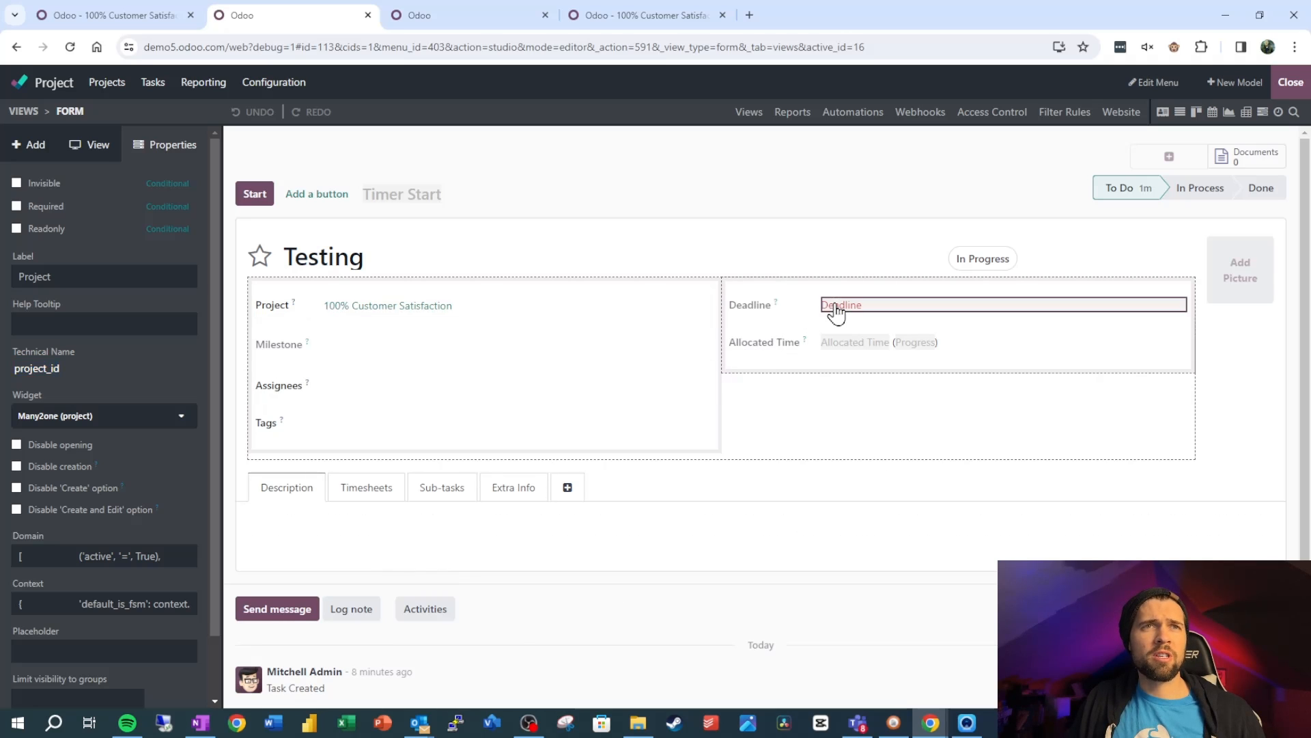
pyautogui.click(367, 533)
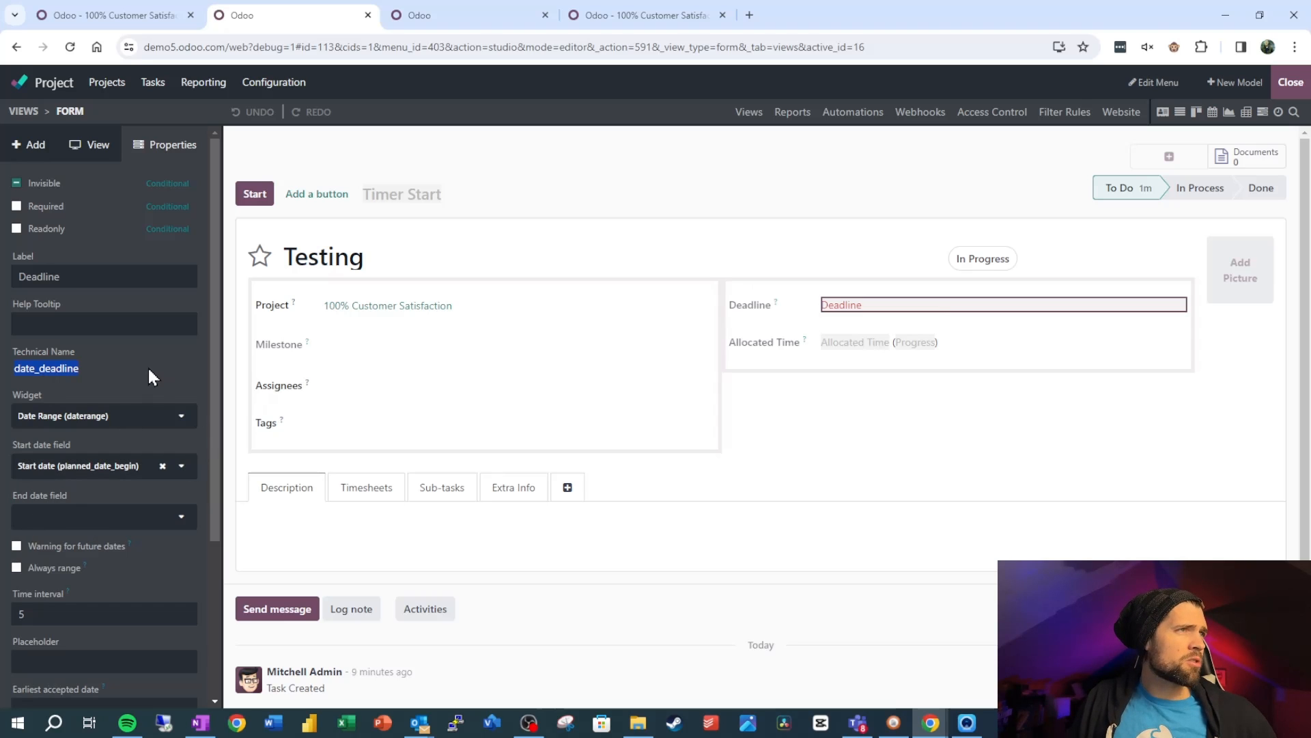
pyautogui.scroll(-3, 147, 366)
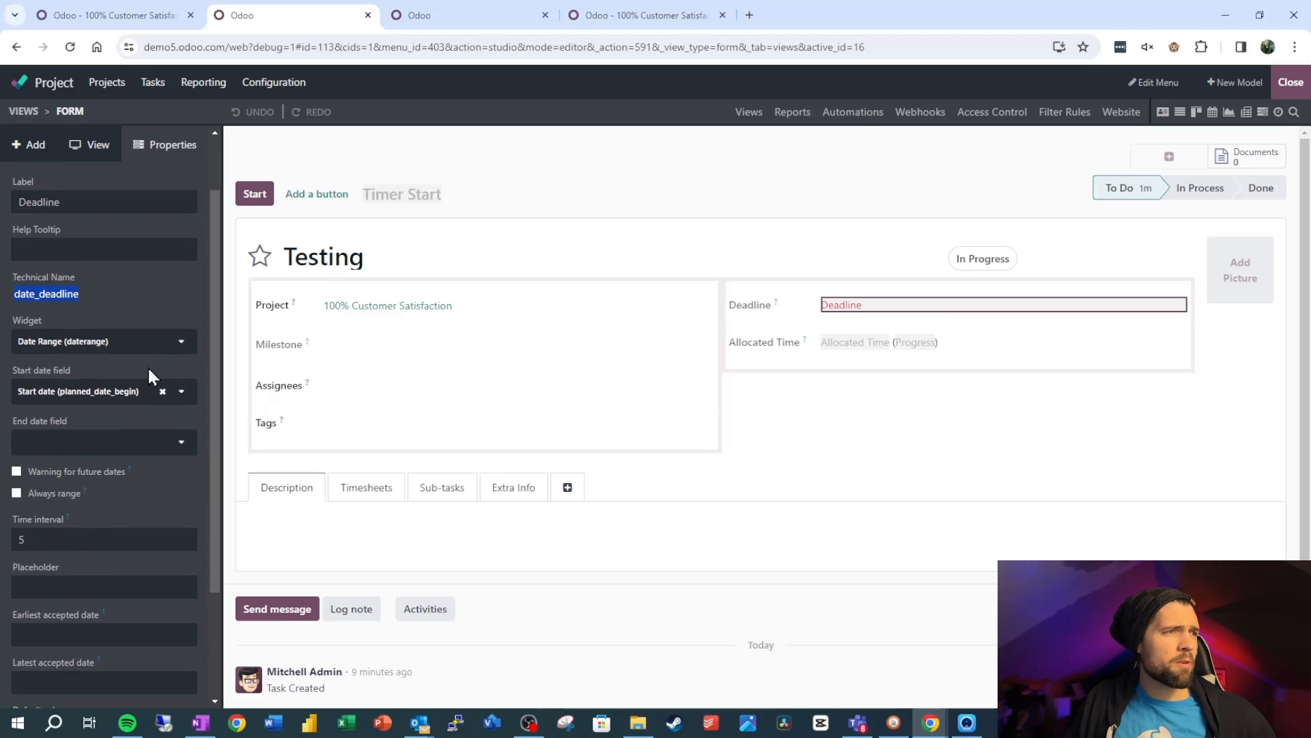
pyautogui.click(46, 685)
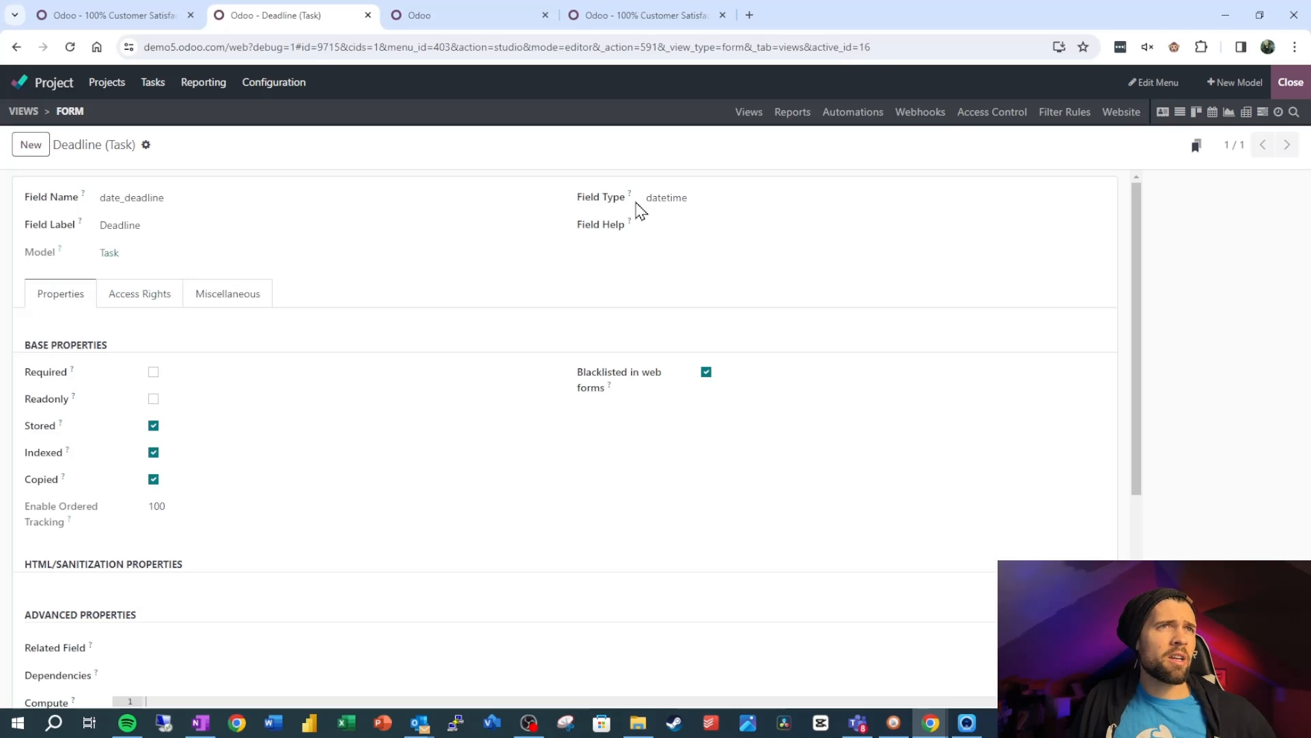
pyautogui.click(16, 49)
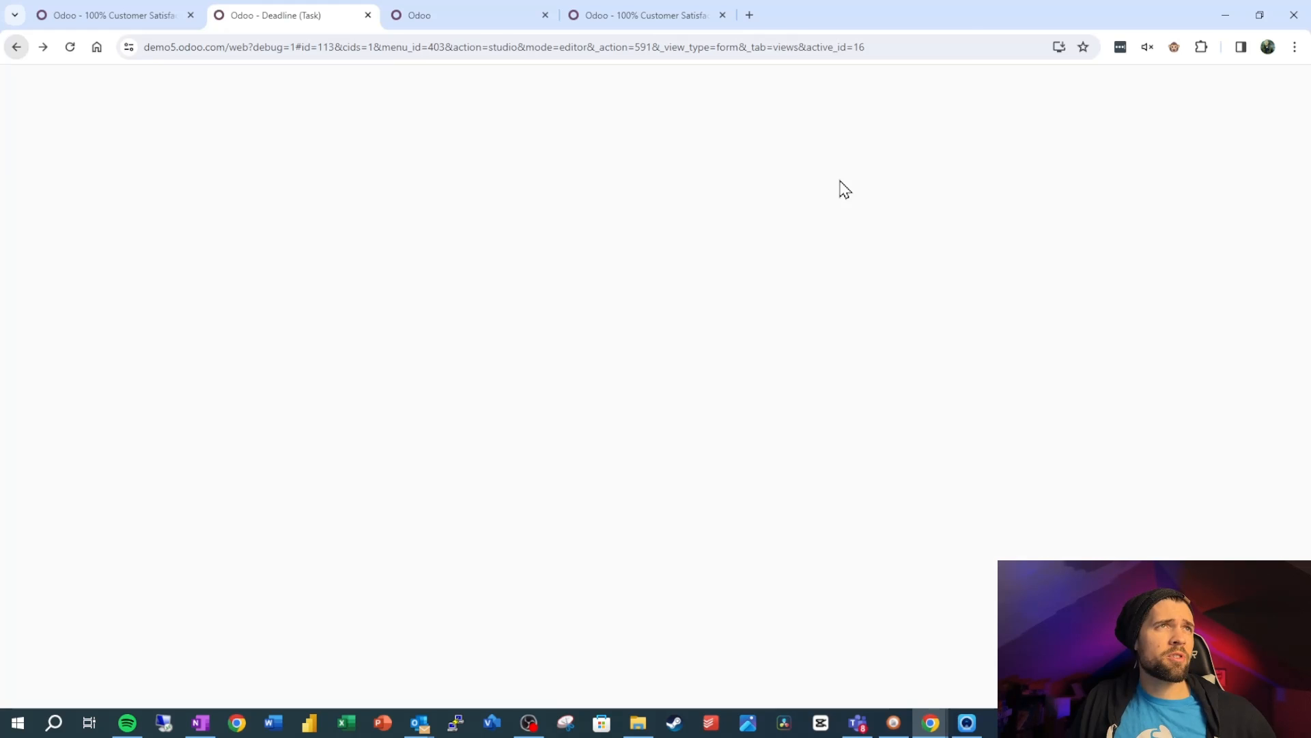
# Step: Add a 'date_deadline' key to the code with the value datetime.datetime.now()+datetime.timedelta(days=3)
pyautogui.click(477, 10)
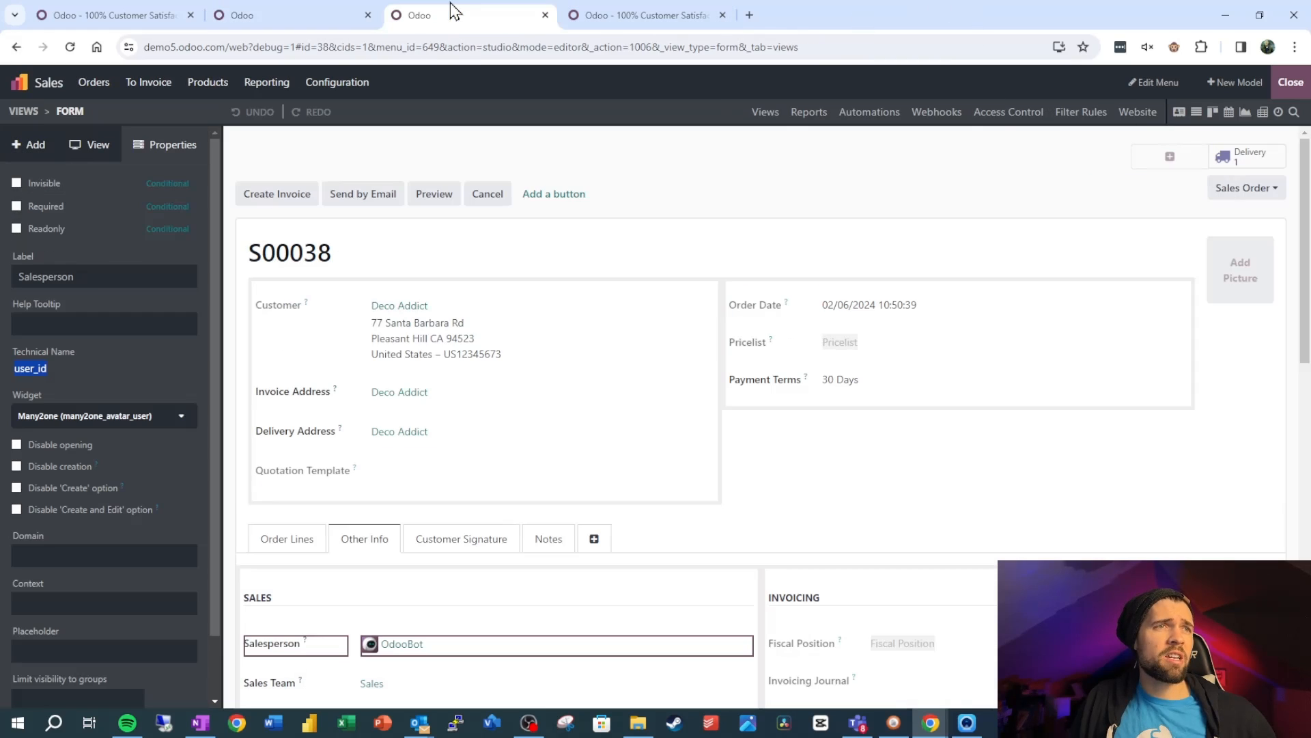
pyautogui.click(163, 13)
pyautogui.write("'date_deadline")
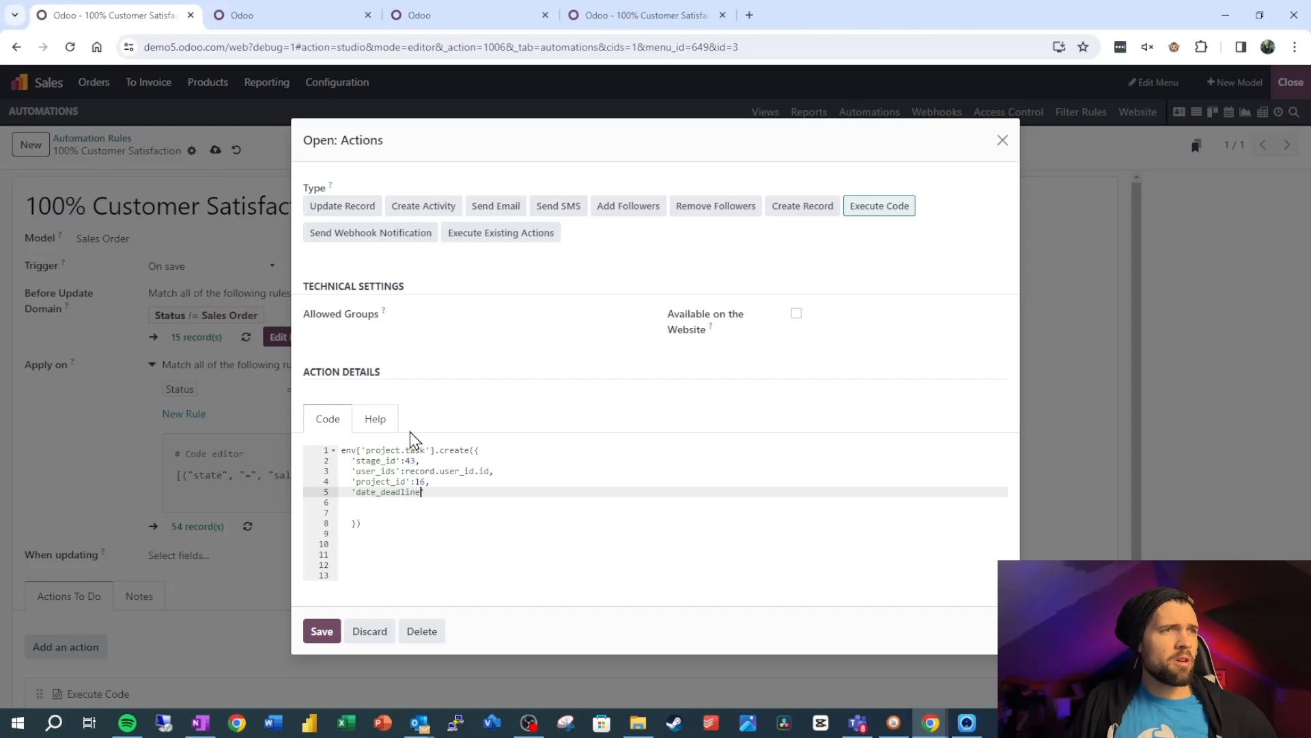
pyautogui.write("':datetime.datetime.now()+")
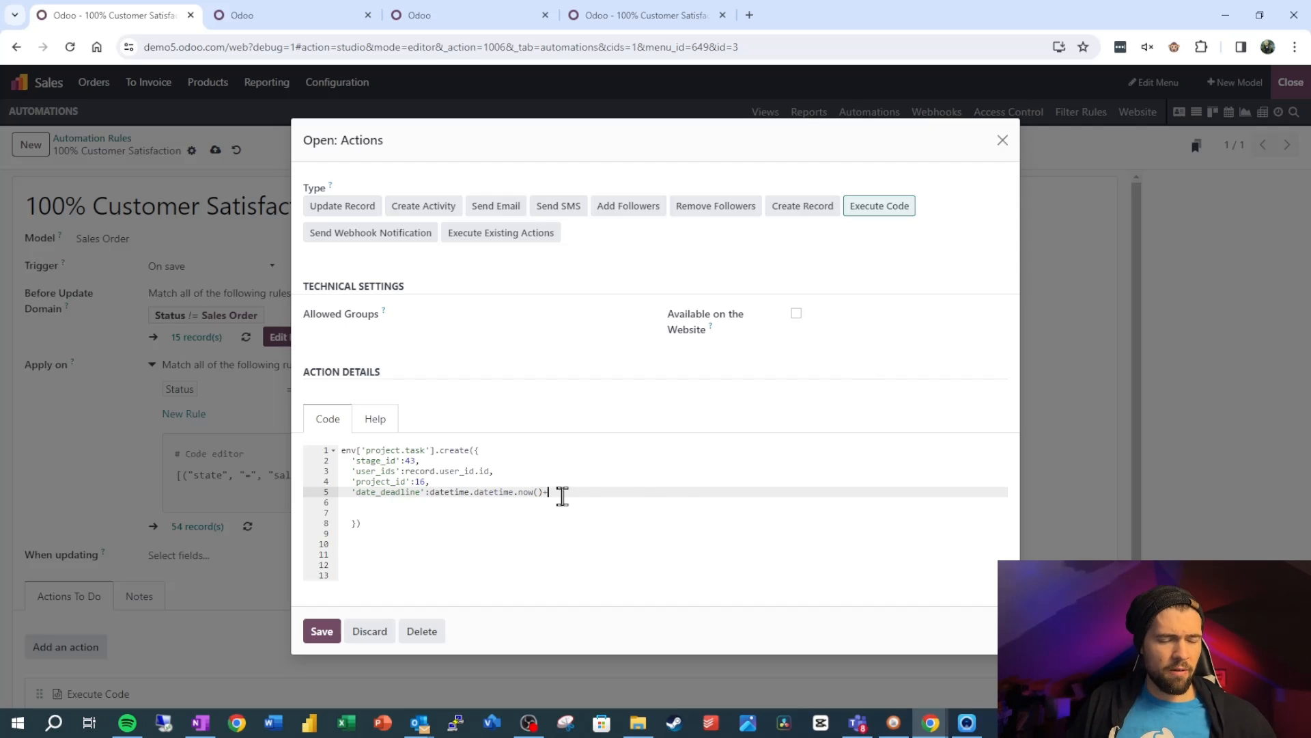
pyautogui.hotkey('ctrl', 'v')
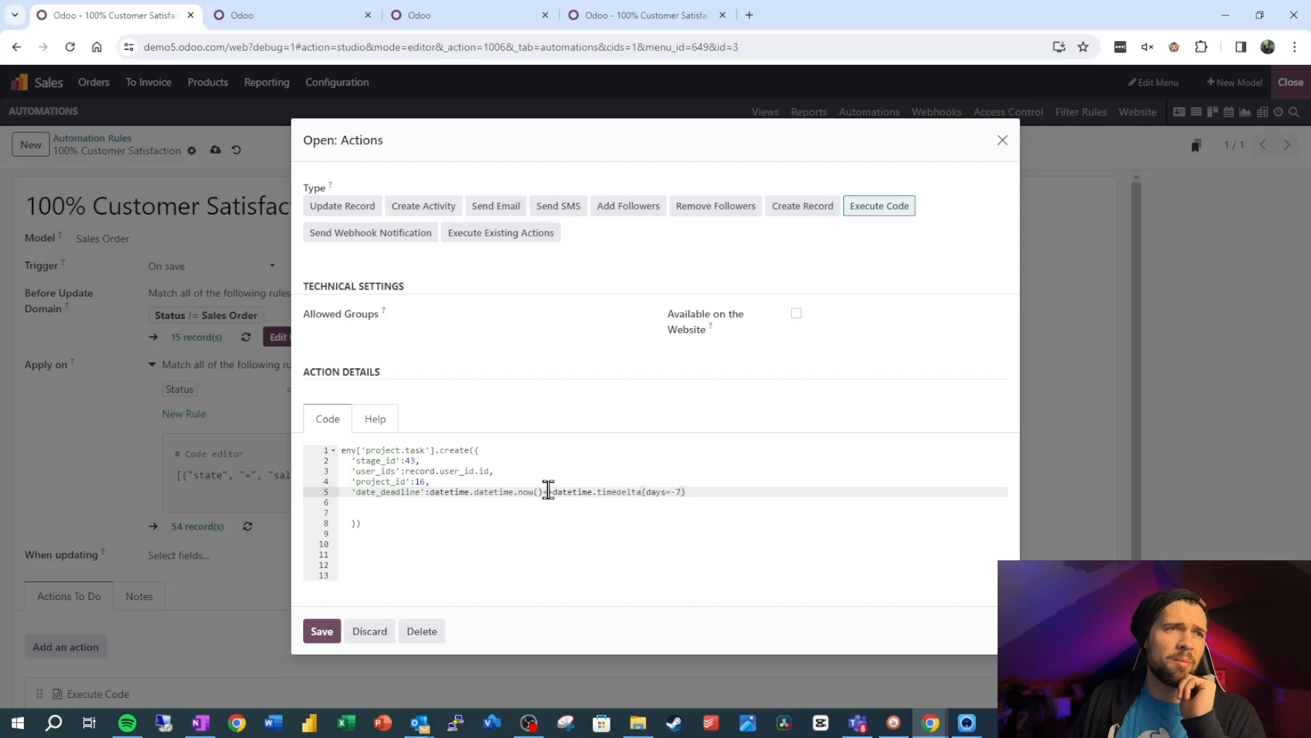
pyautogui.click(549, 492)
pyautogui.press('BackSpace')
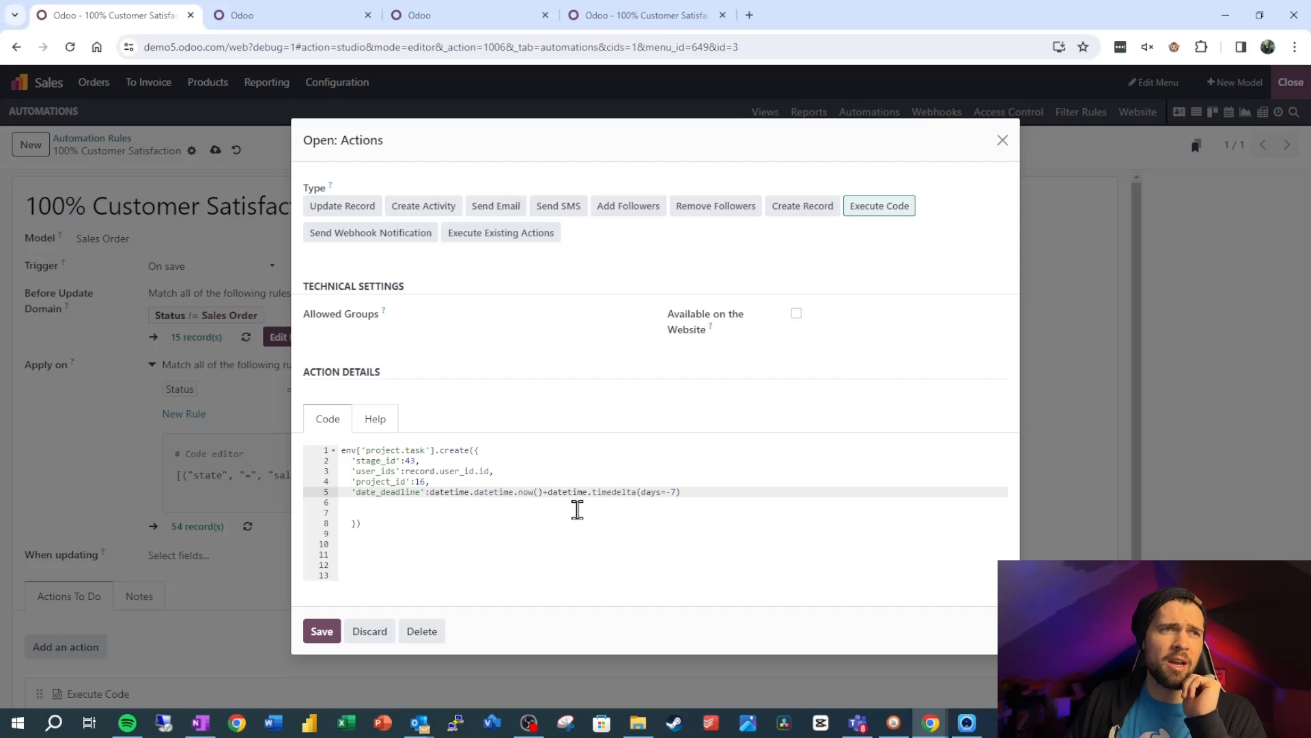
pyautogui.click(670, 492)
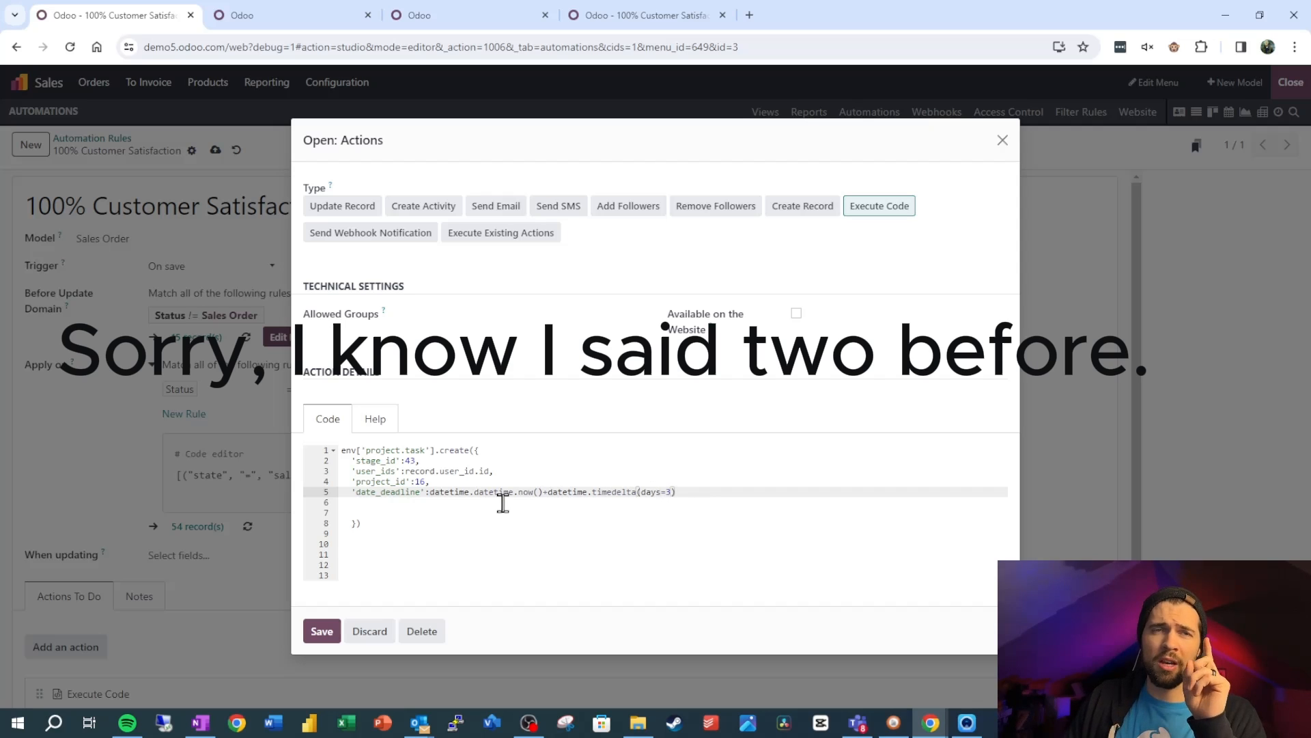
pyautogui.click(693, 491)
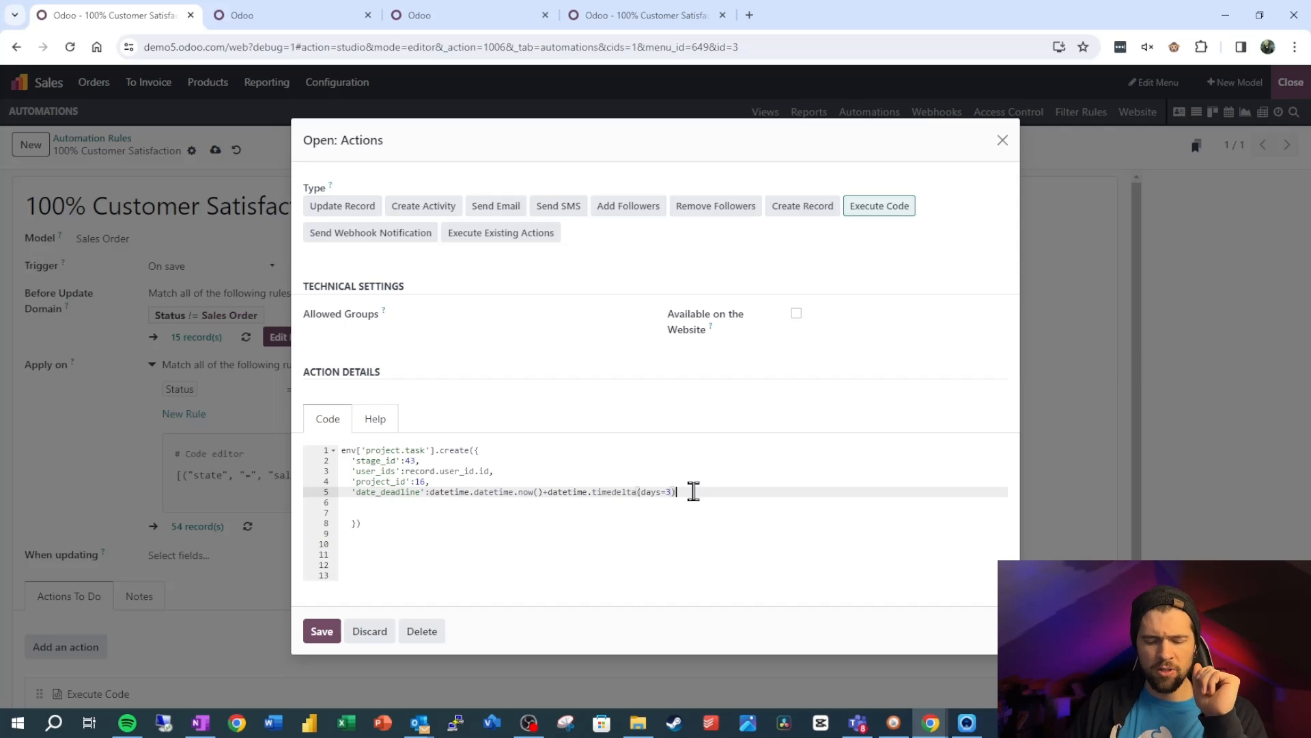
# Step: Check Description's technical name in Studio and add a 'description' key reading 'Please follow up with the customer and see if there is anything else they need.'
pyautogui.click(305, 15)
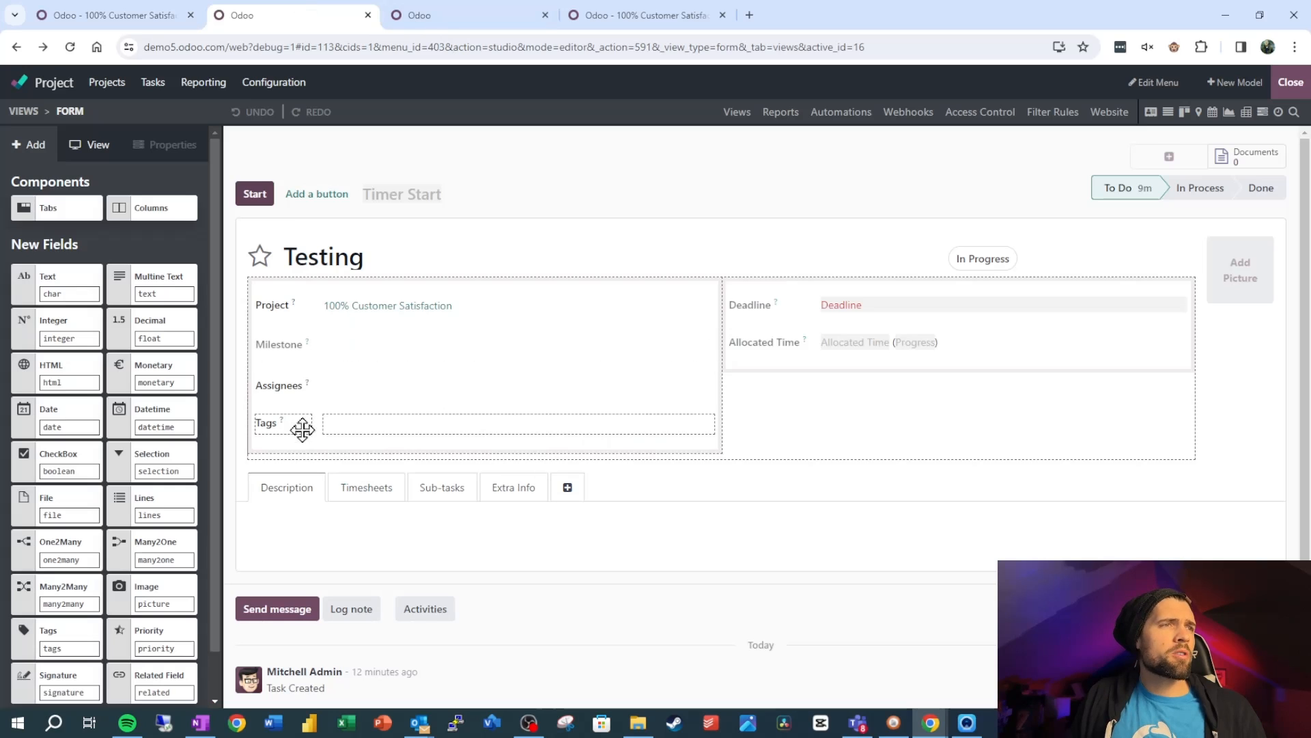
pyautogui.click(294, 533)
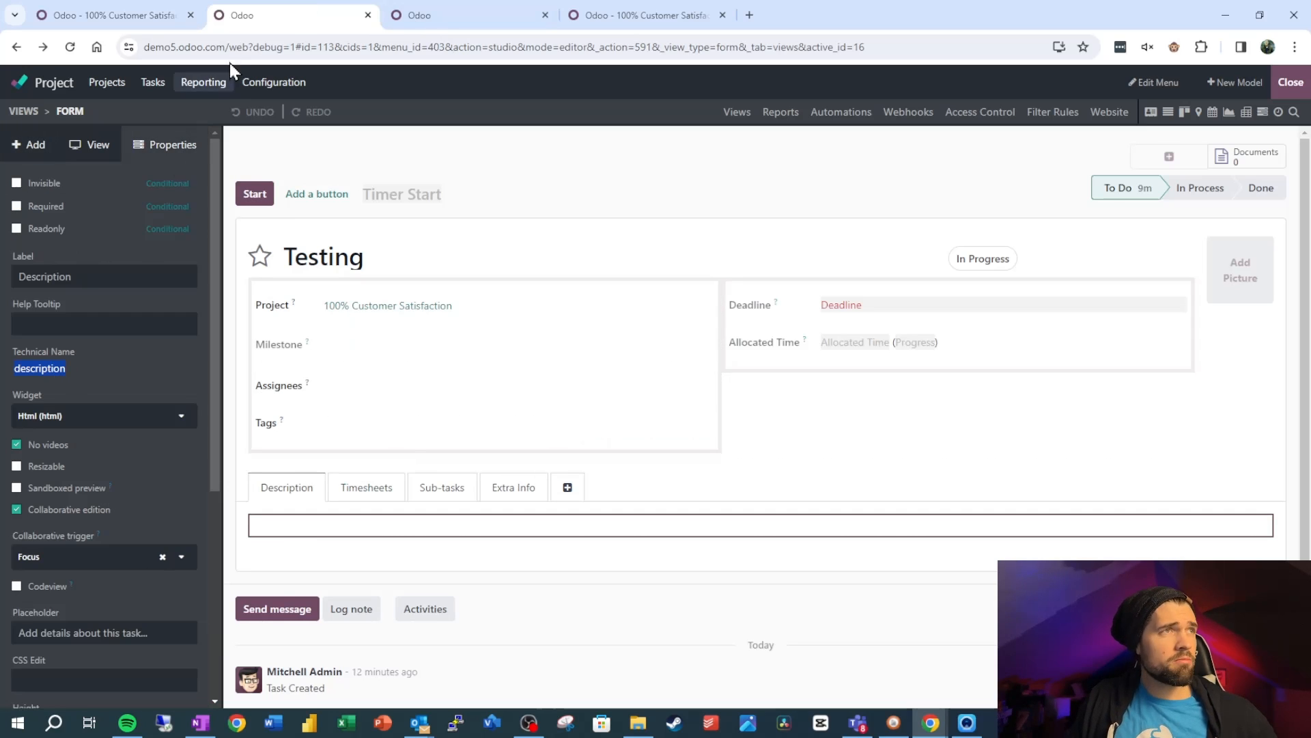
pyautogui.click(161, 15)
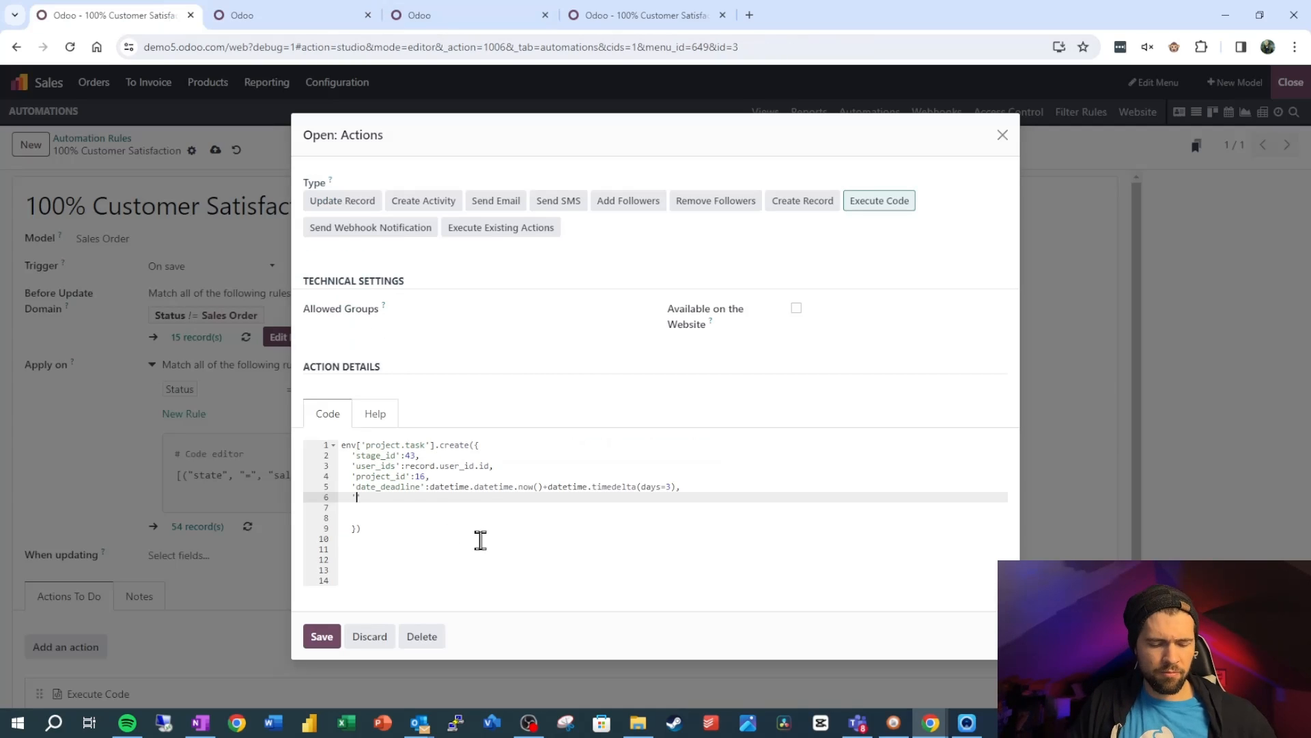
pyautogui.write("description':'Please follow up with the customer and see if there is anything")
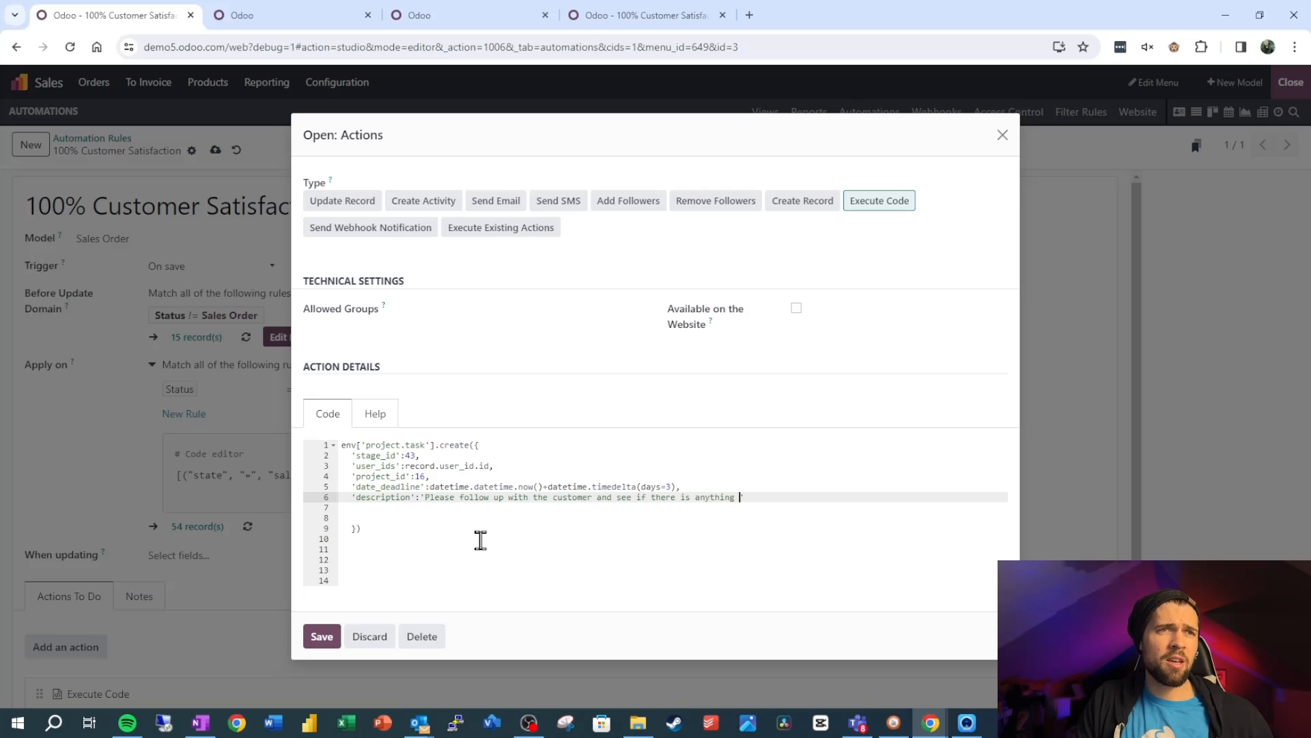
pyautogui.write("ed.'")
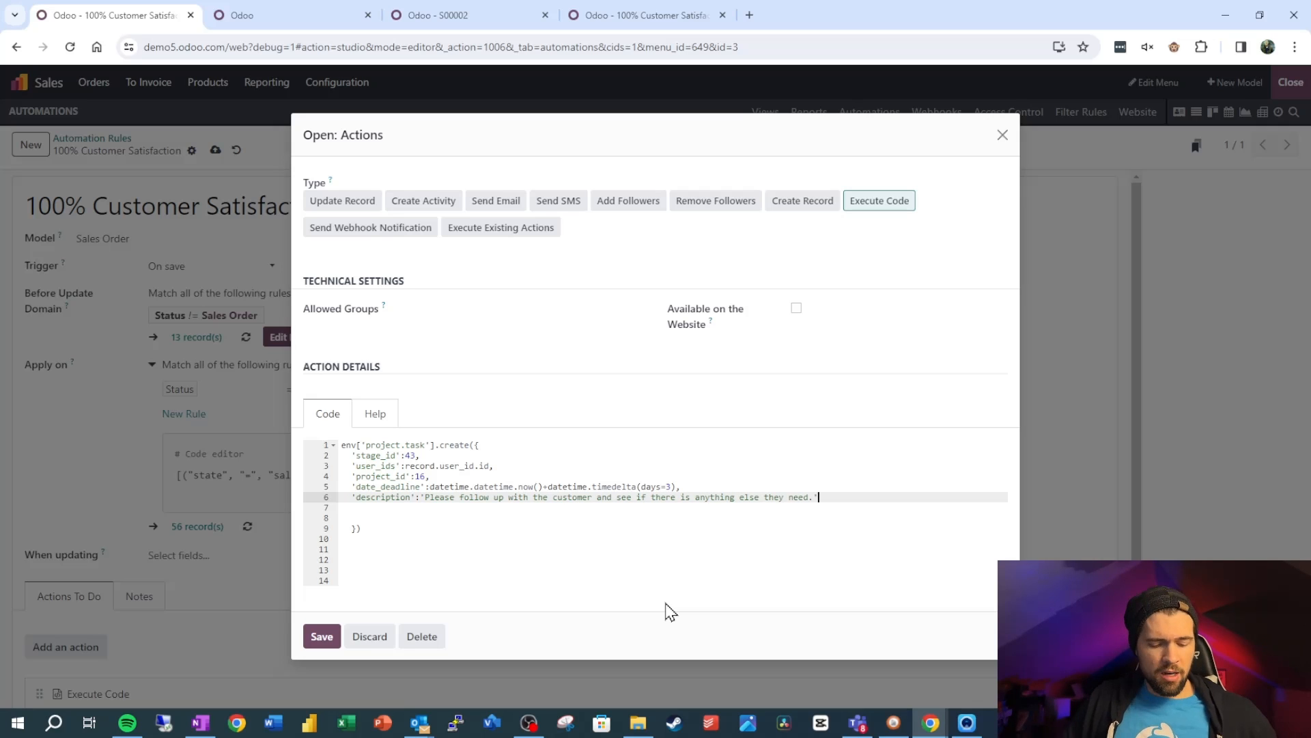
pyautogui.write(',')
pyautogui.press('Return')
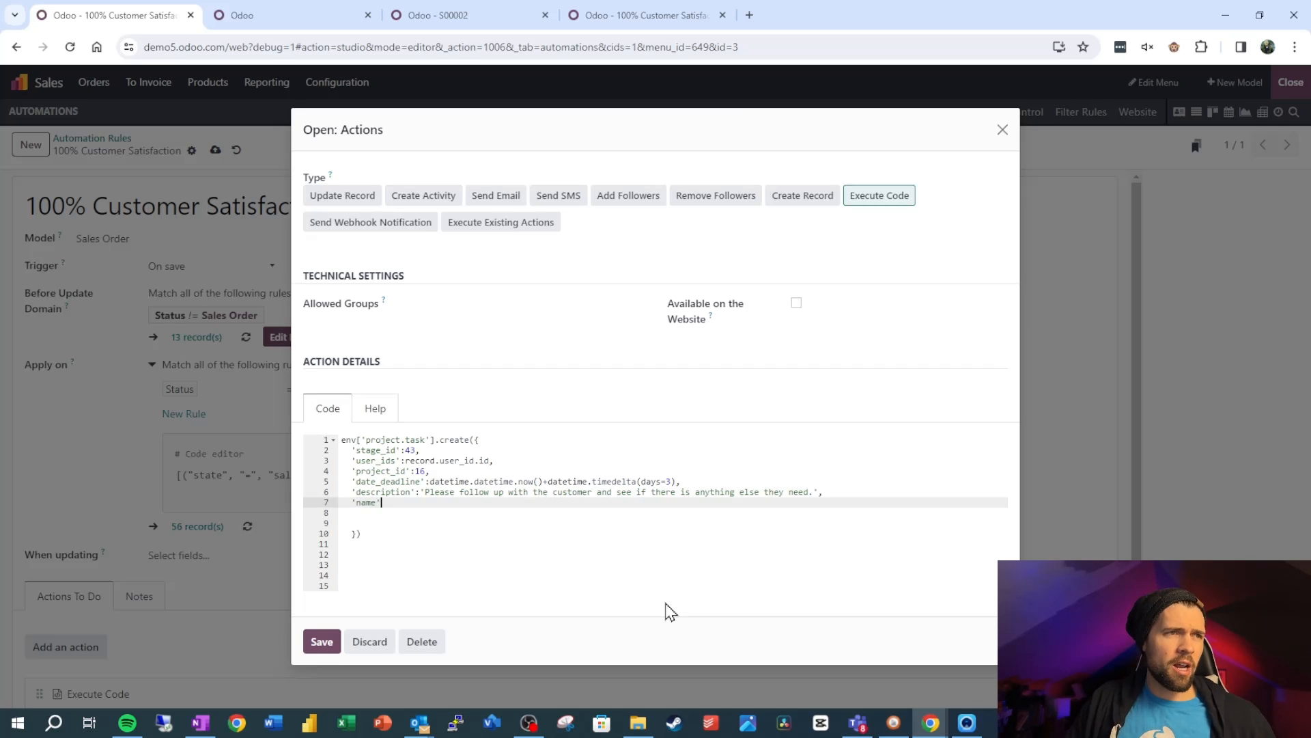
# Step: Check the task title's technical name, add a 'name' key valued 'Customer Follow Up for '+record.name, and save the code action and automation rule
pyautogui.click(273, 14)
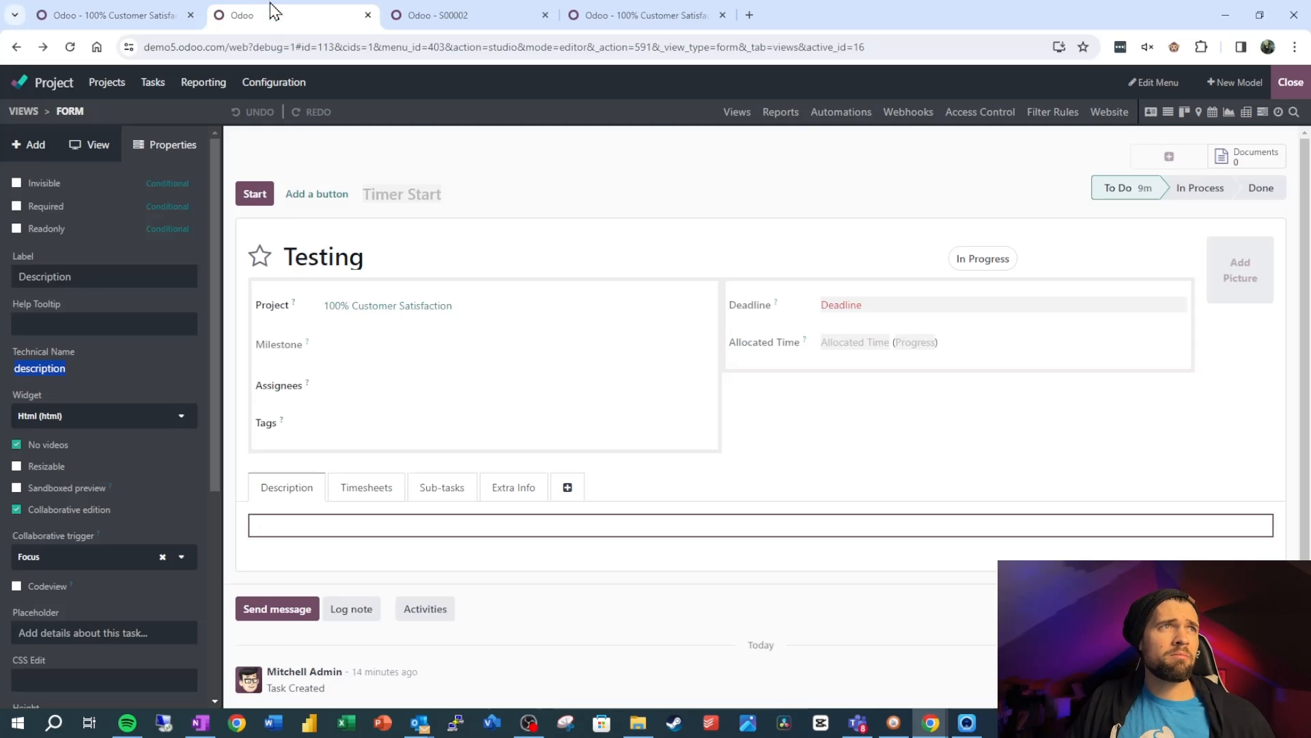
pyautogui.click(364, 268)
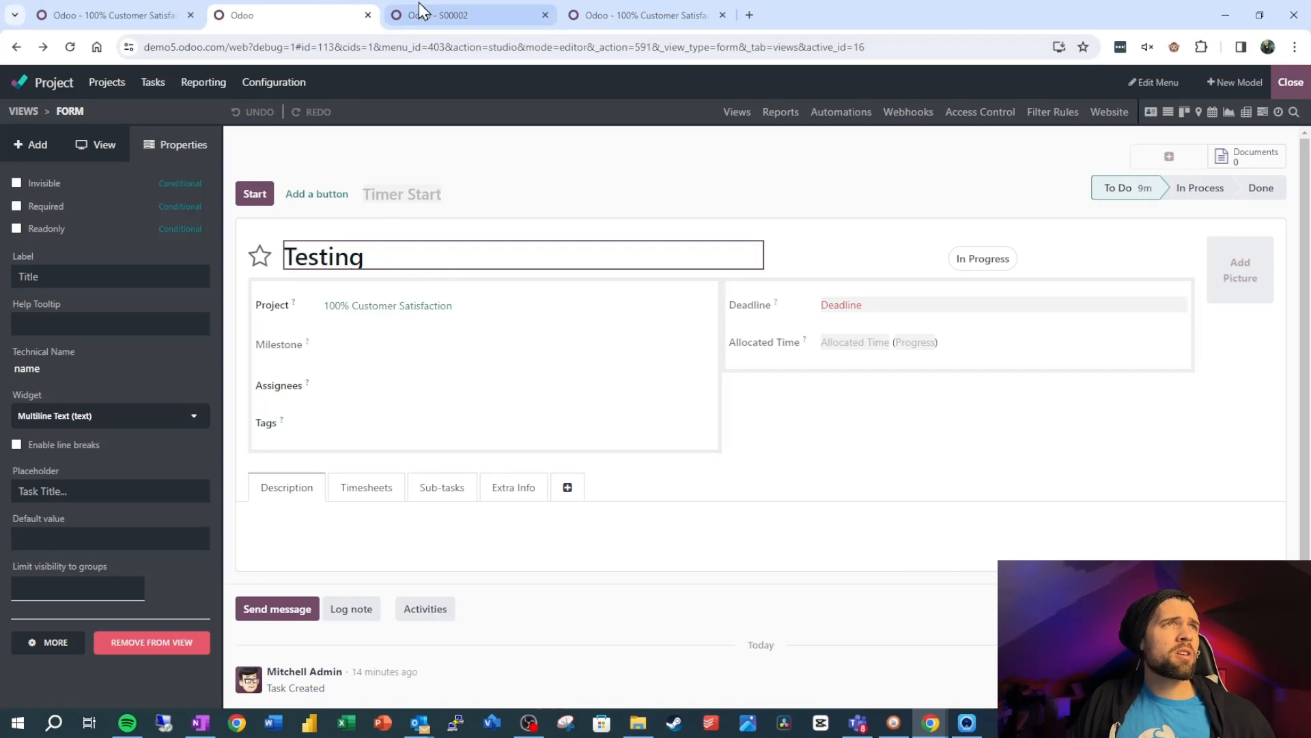
pyautogui.click(163, 25)
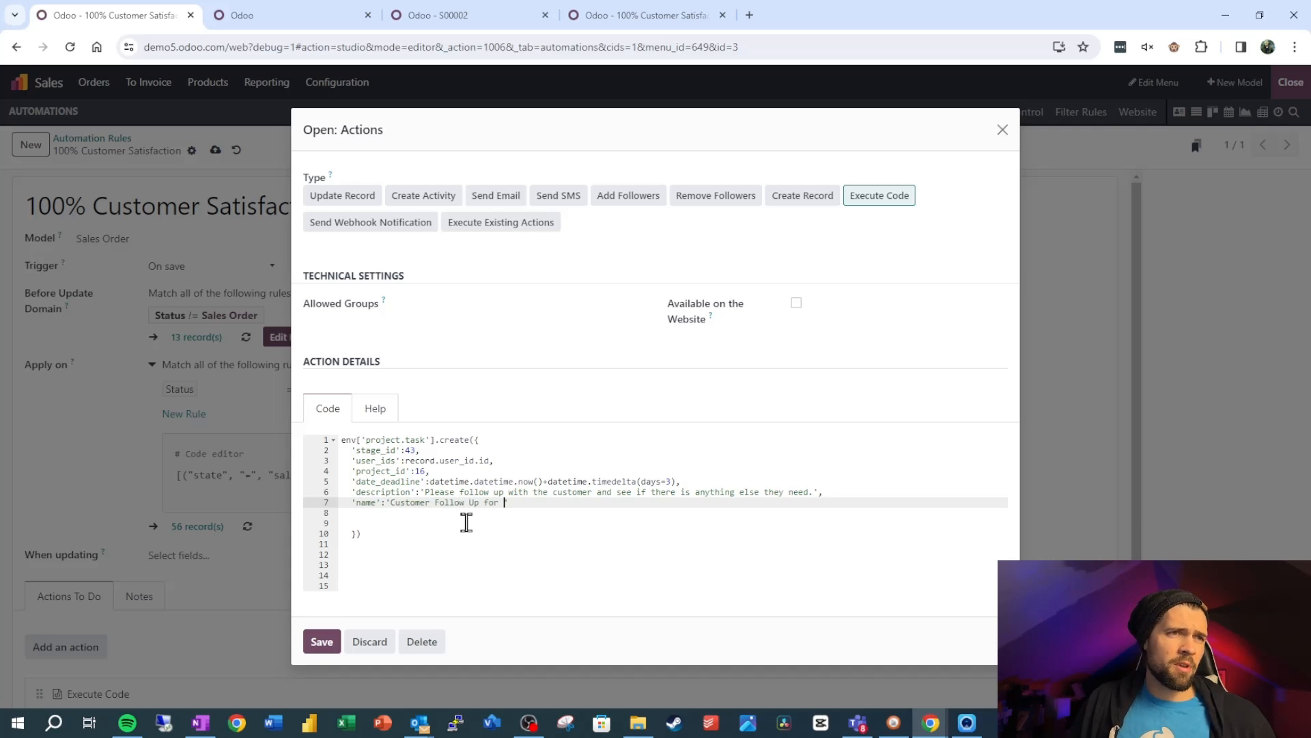
pyautogui.write("'+record.name")
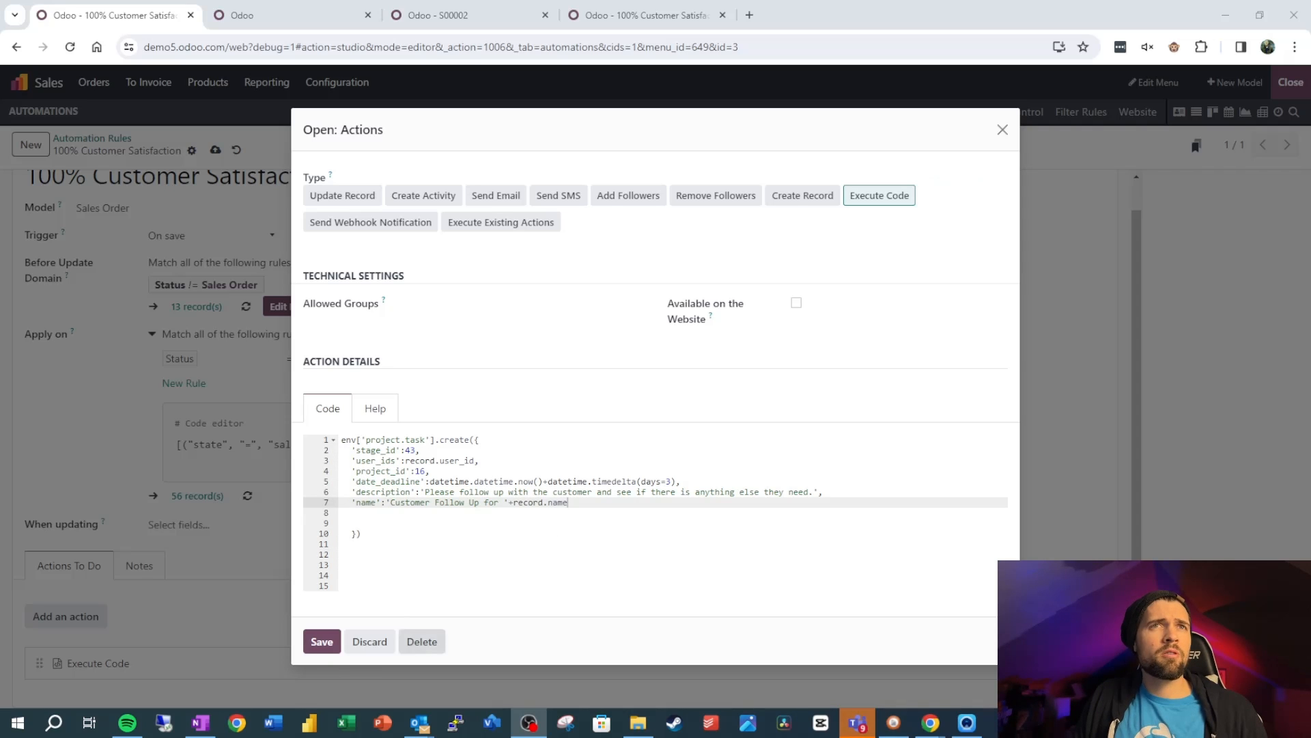
pyautogui.click(322, 641)
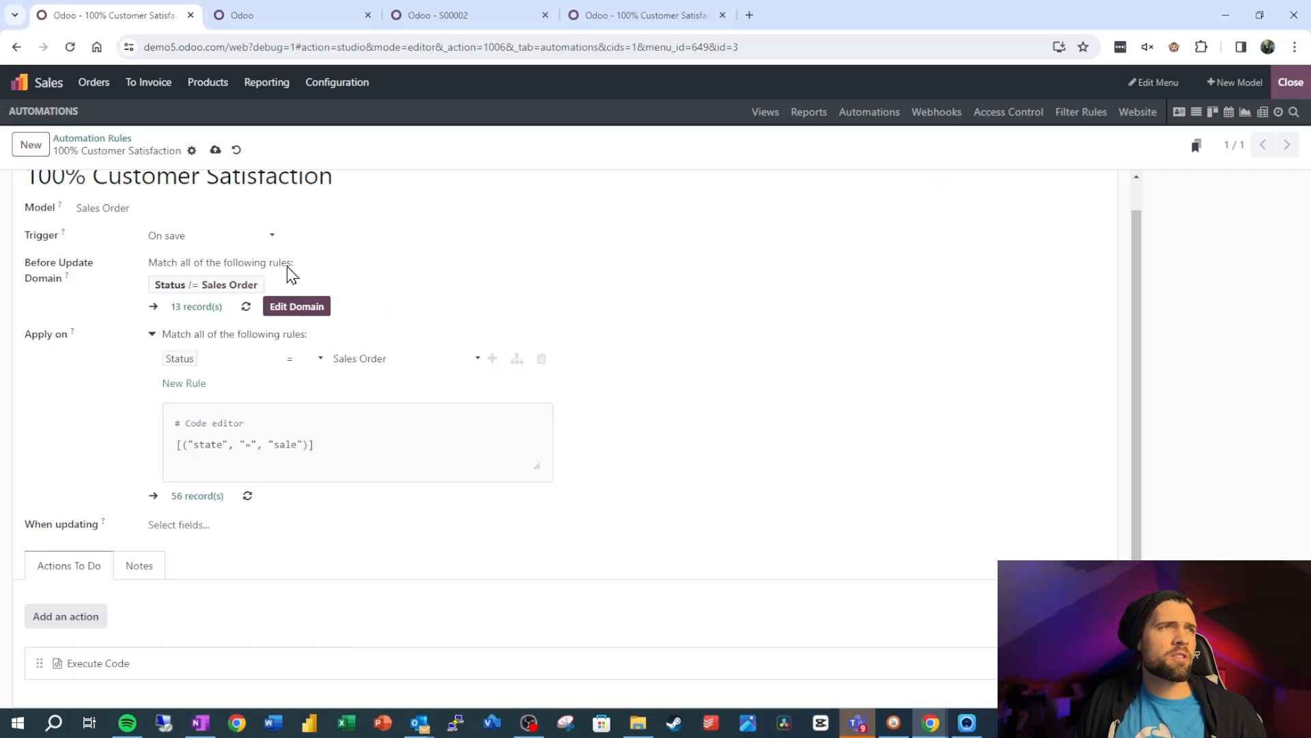
pyautogui.click(215, 149)
# Step: Return to the Quotations list from the open sales order and remove the My Quotations filter
pyautogui.click(324, 15)
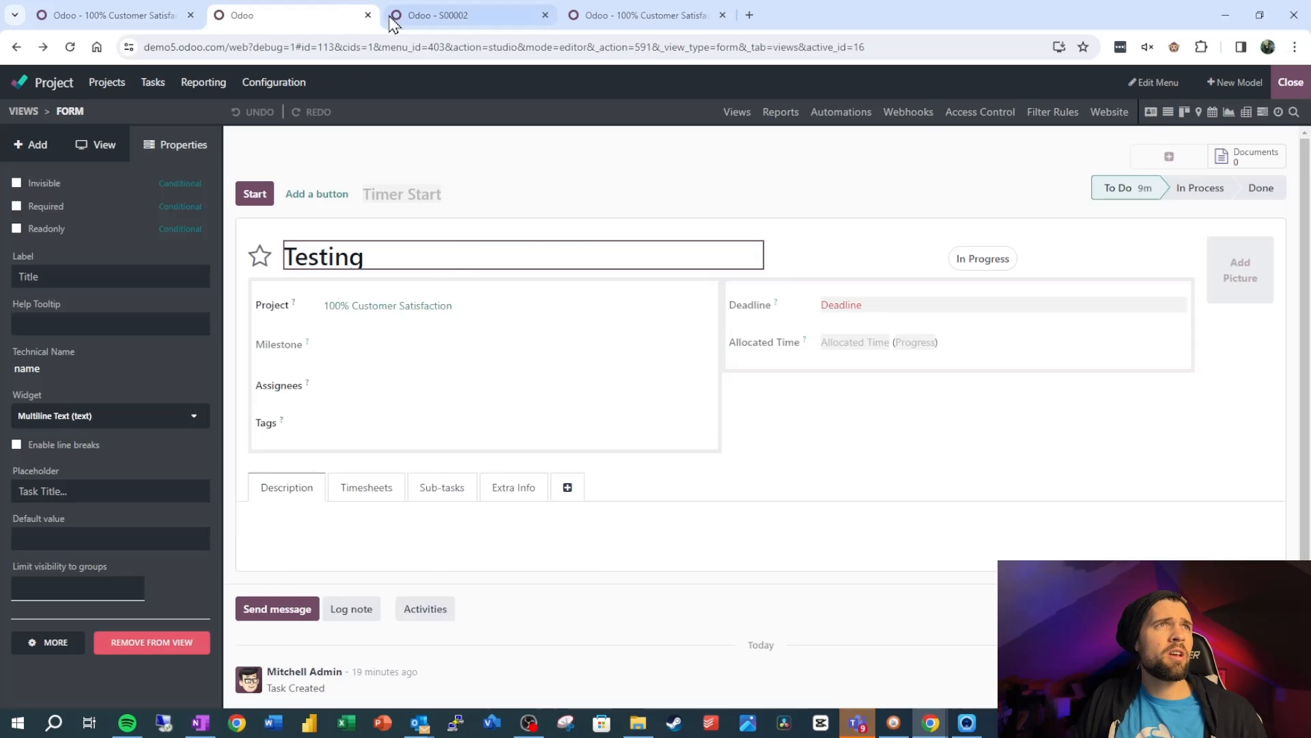
pyautogui.click(393, 21)
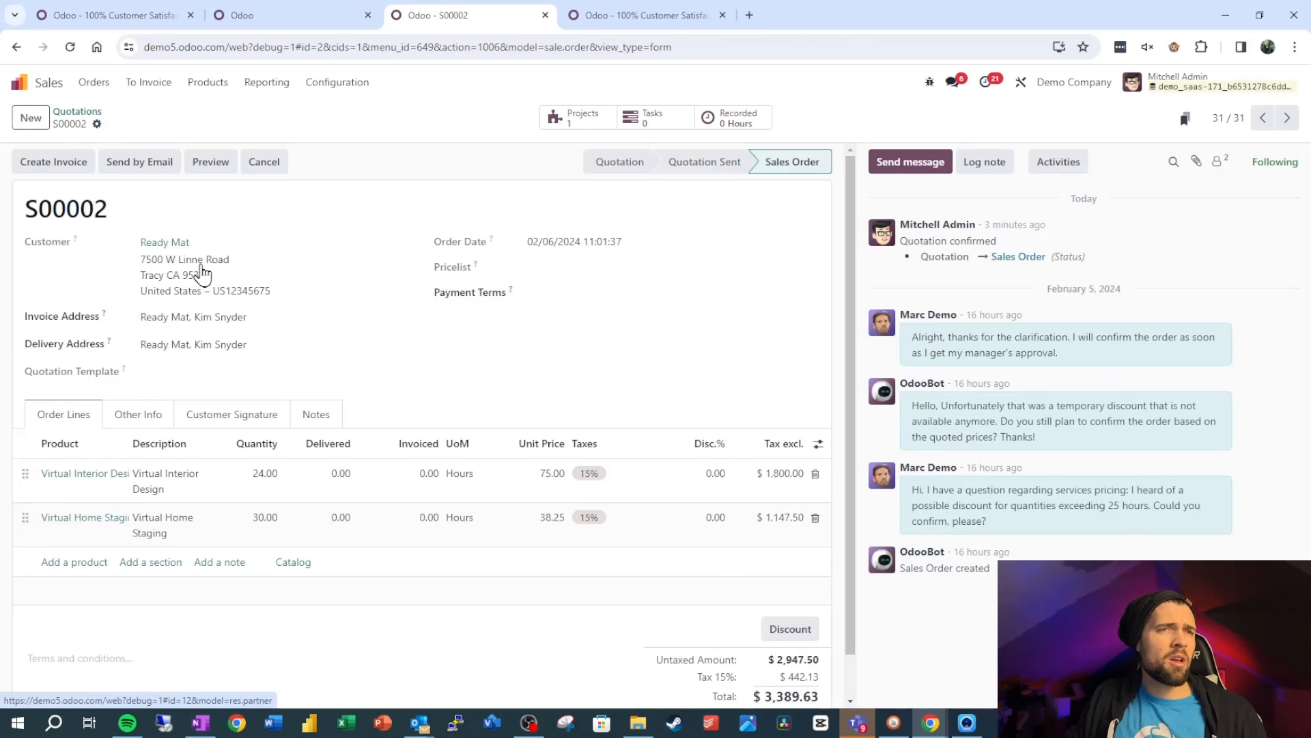
pyautogui.hotkey('alt', 'Left')
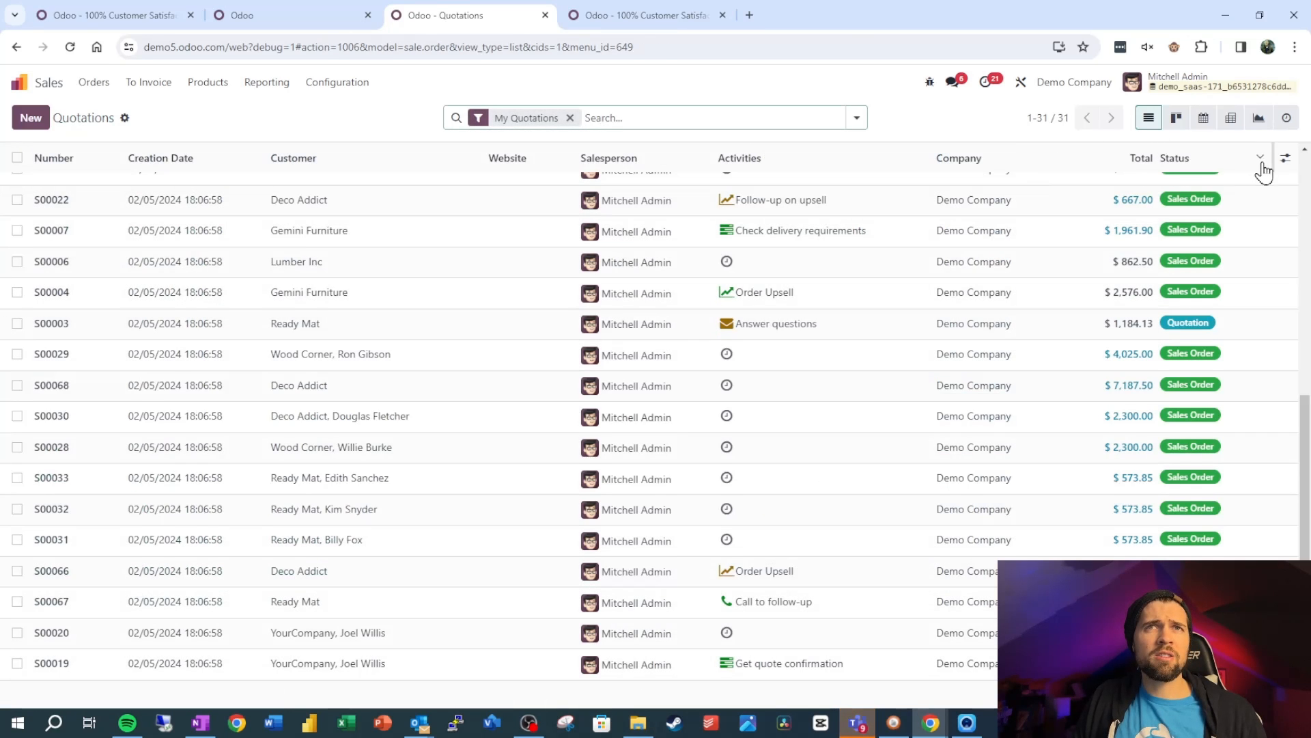
pyautogui.scroll(7, 1165, 194)
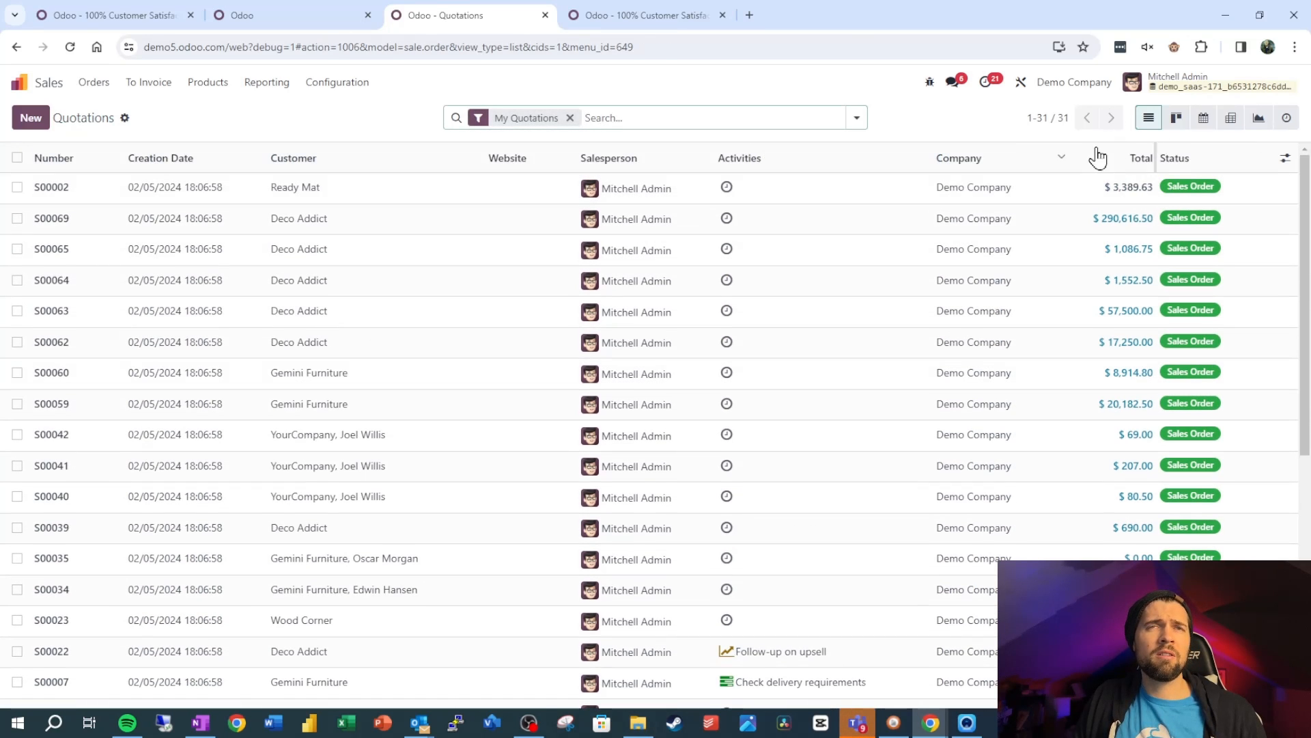
pyautogui.click(570, 117)
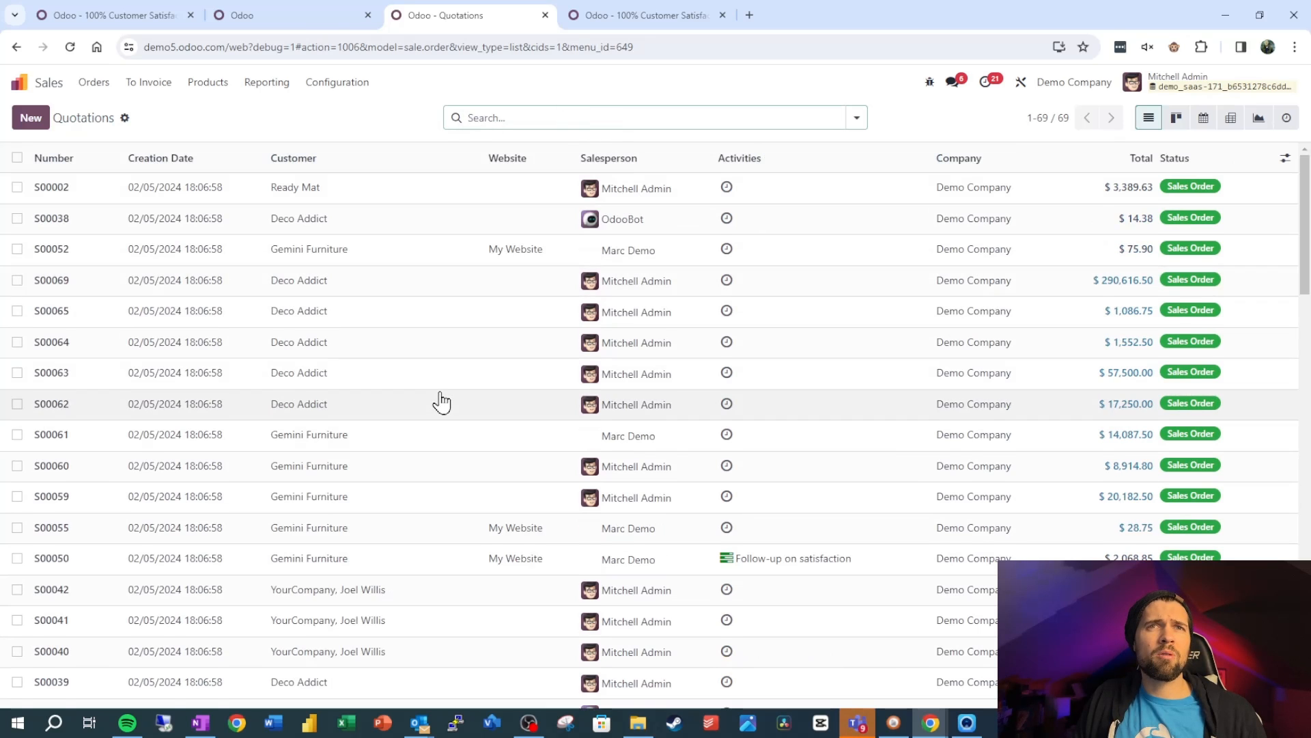
# Step: Open the $4,191.75 Deco Addict quotation that is still in Quotation status and confirm it
pyautogui.scroll(-6, 441, 403)
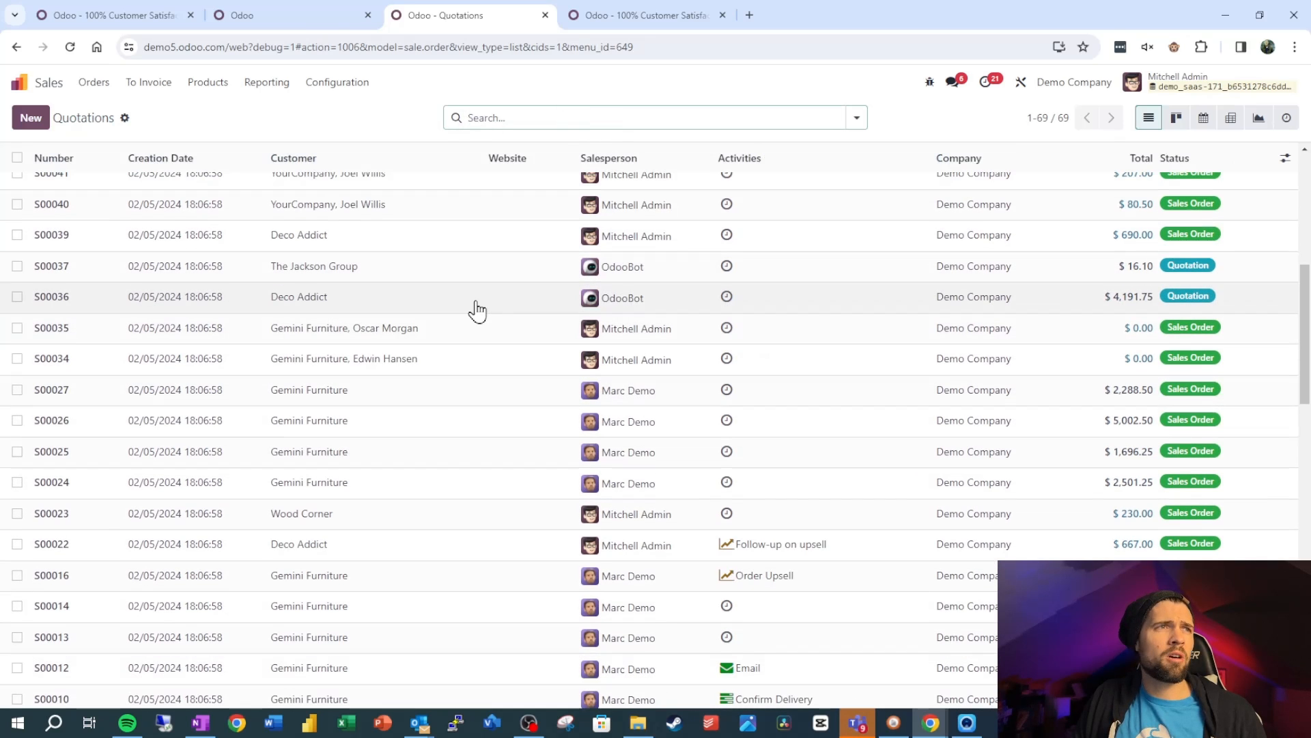
pyautogui.click(477, 312)
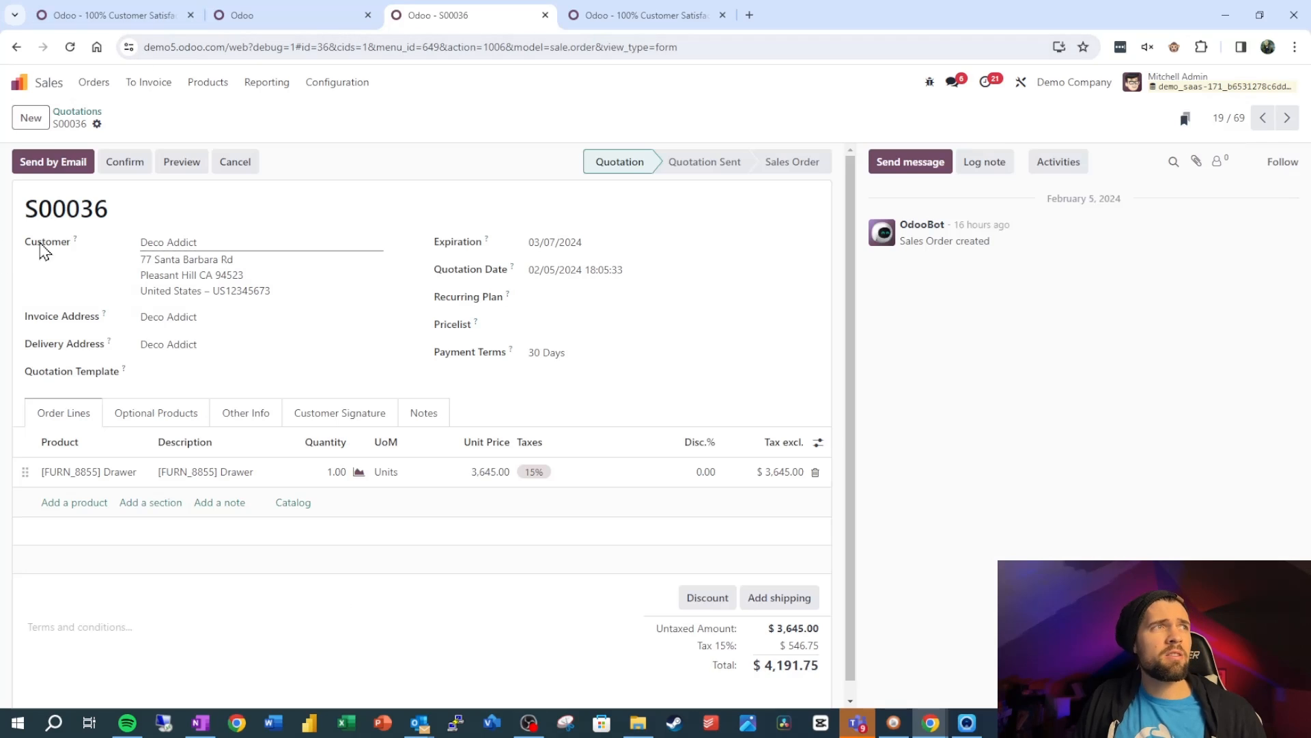
pyautogui.click(147, 167)
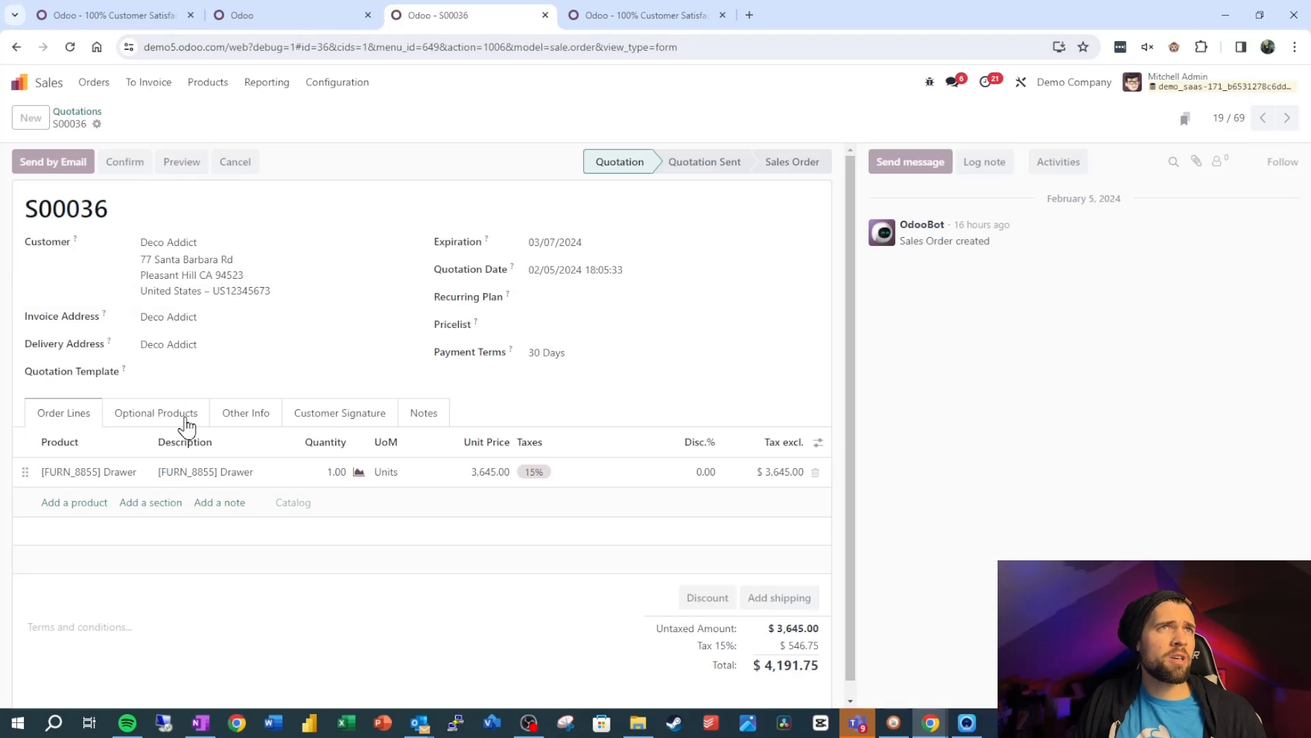
# Step: Switch to the 100% Customer Satisfaction project's task board and reload it to check for the new follow-up task
pyautogui.click(151, 12)
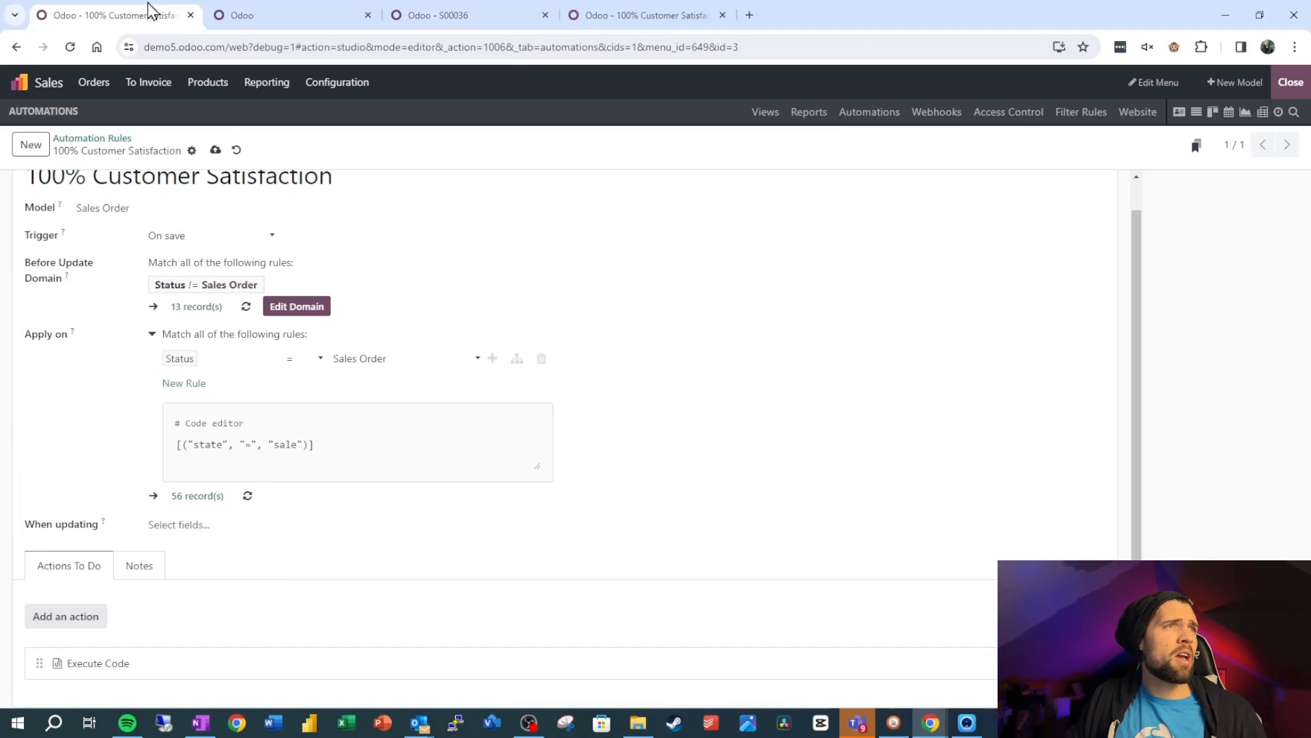
pyautogui.click(280, 14)
pyautogui.click(687, 14)
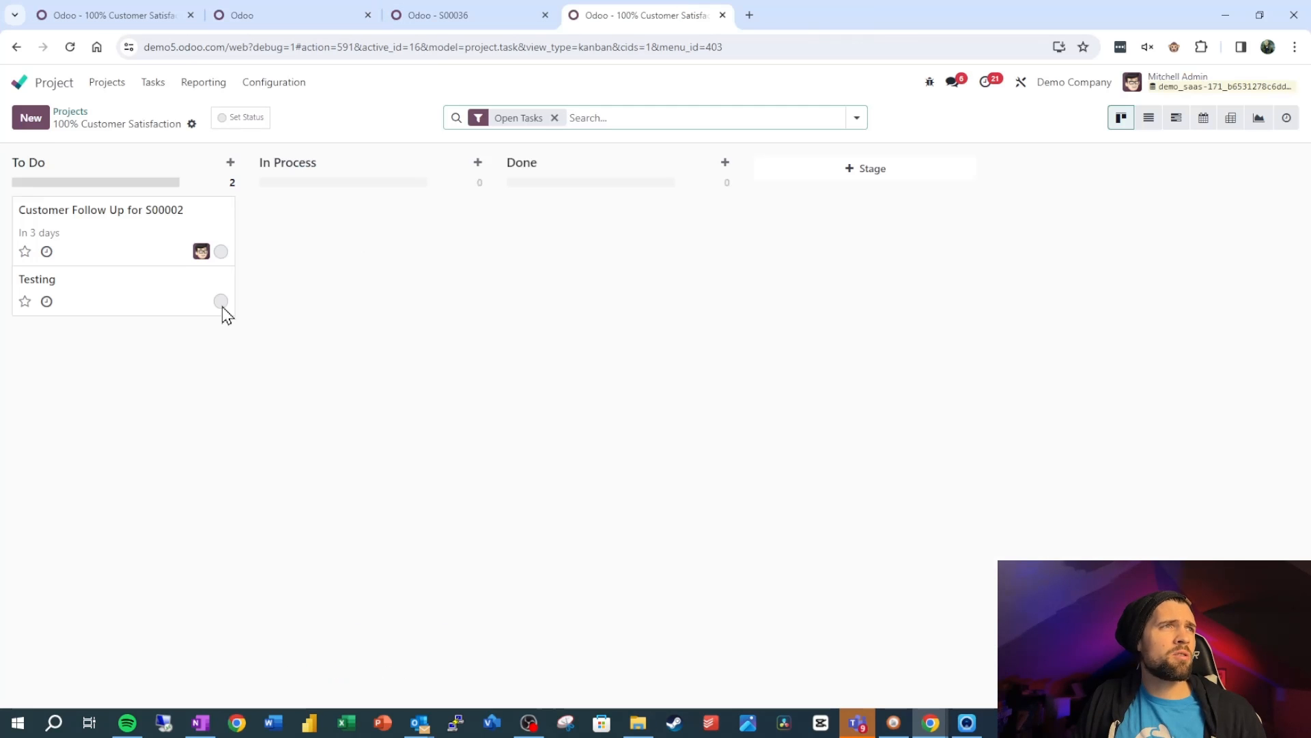
pyautogui.click(69, 47)
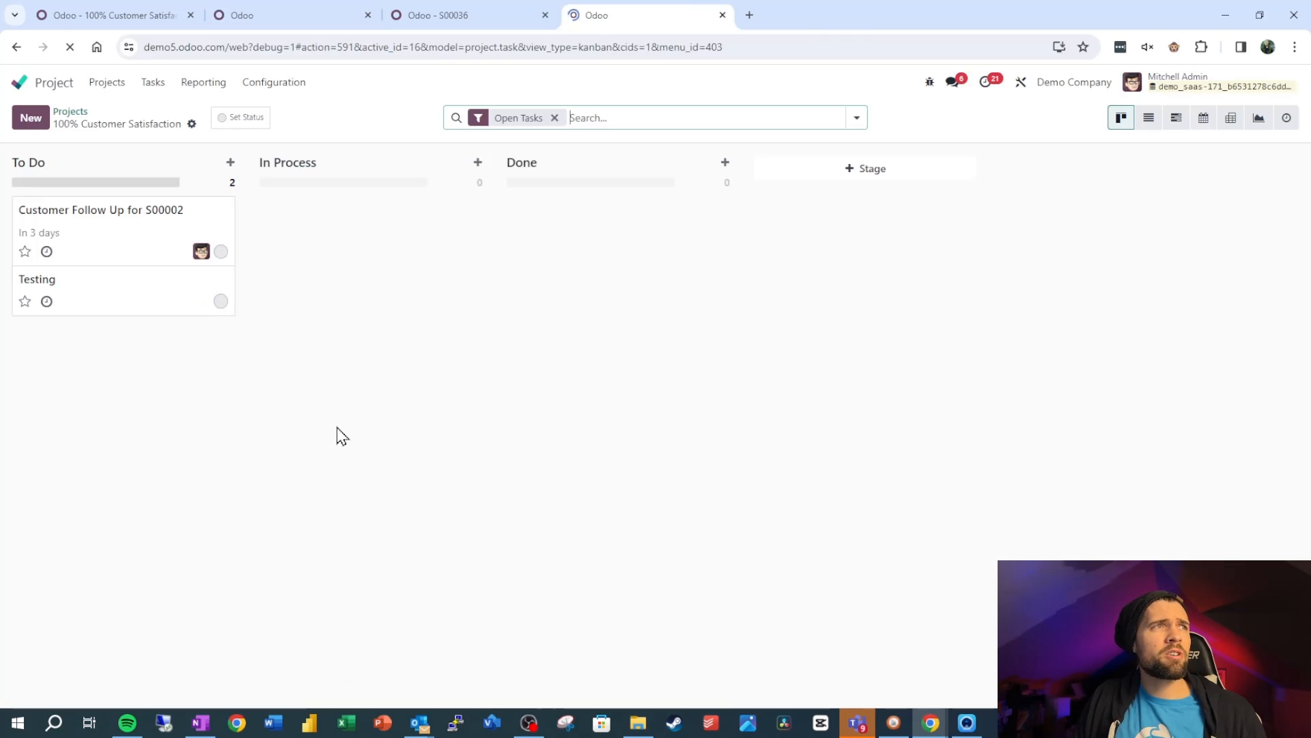